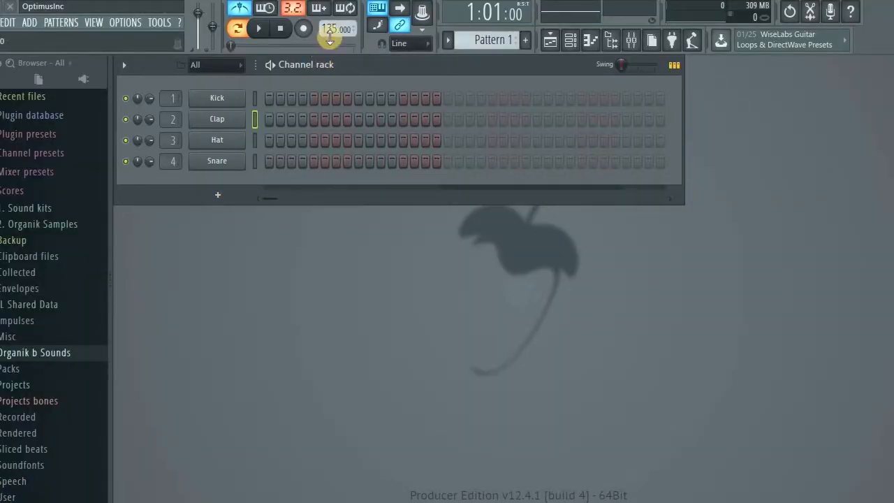
Step: Set the project tempo to 135 BPM and narrow the channel rack to 16 steps
mouse_move(328, 35)
left_mouse_down()
mouse_move(300, 24)
mouse_move(334, 35)
left_mouse_up()
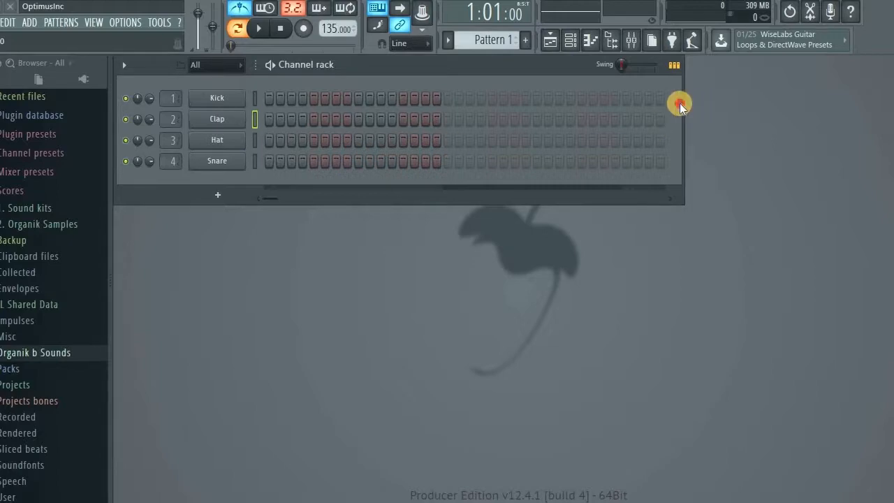
left_click_drag(684, 103, 459, 104)
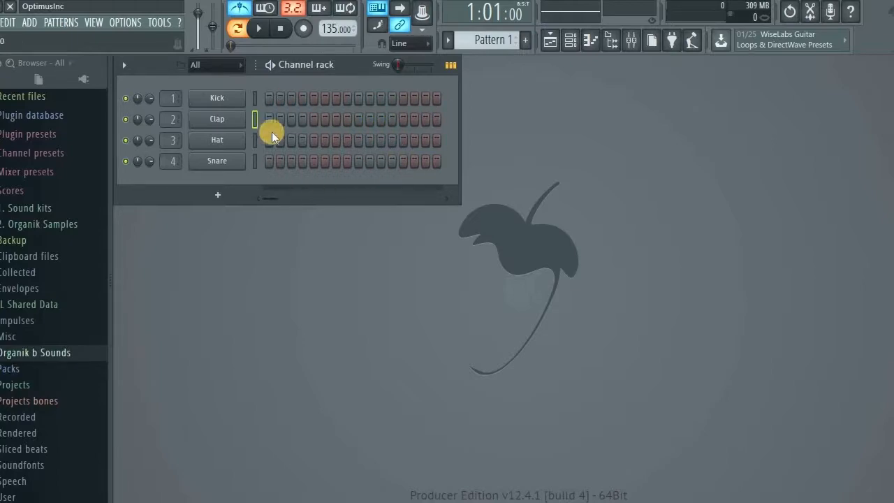
Step: Toggle the metronome off and on, play the empty pattern to hear the beat count, and stop playback
left_click(240, 8)
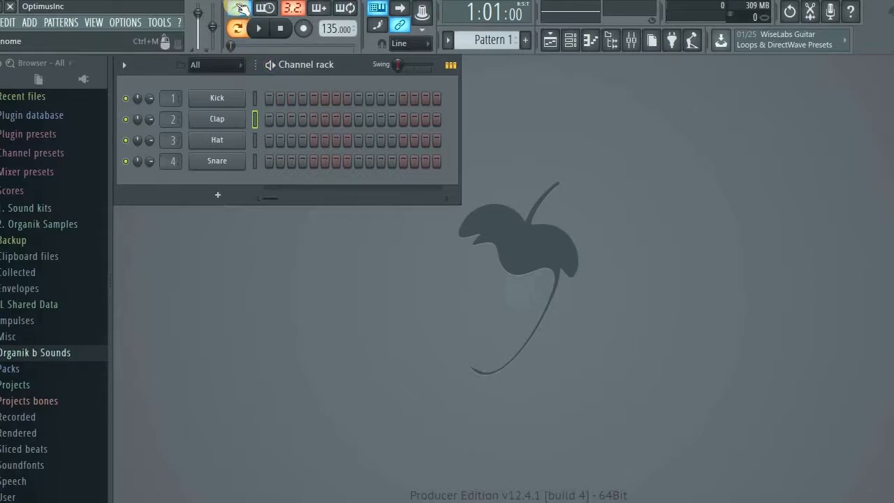
left_click(240, 9)
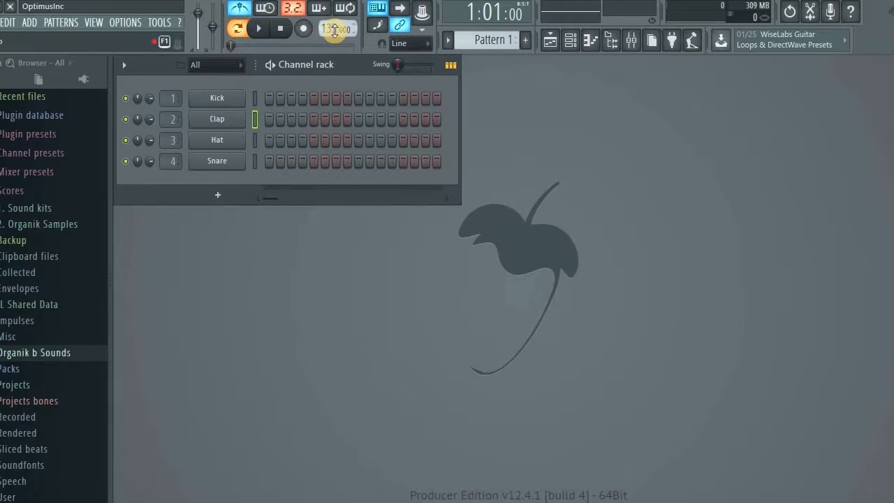
left_click(259, 29)
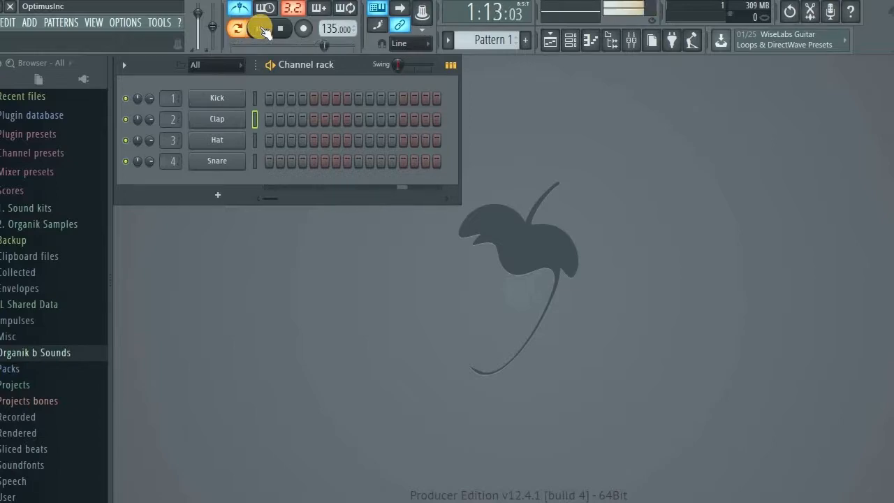
left_click(264, 28)
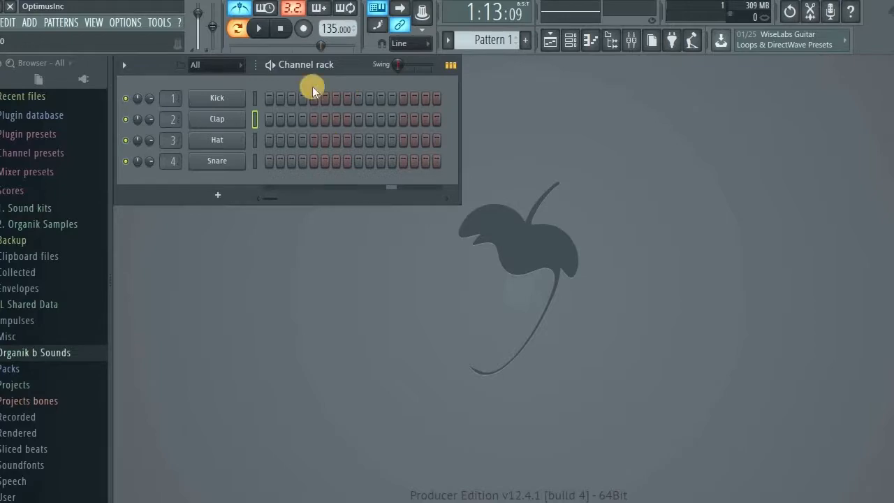
left_click(280, 28)
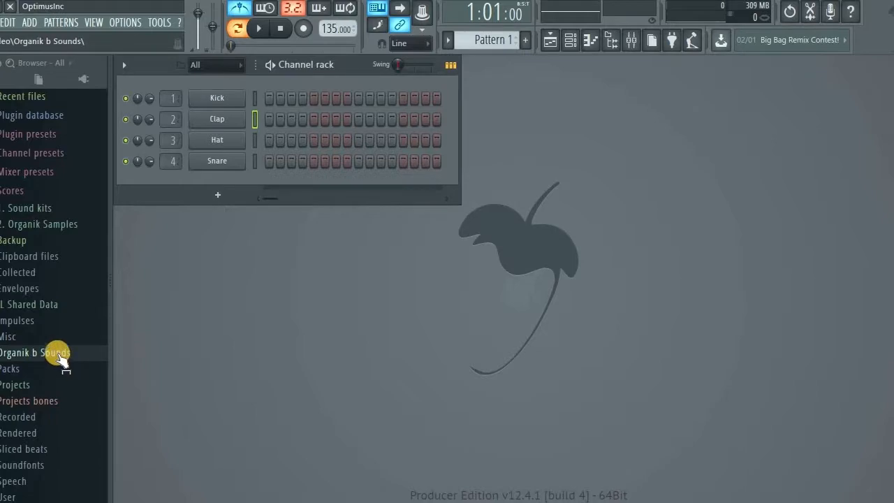
Step: Audition Kick (1) and Kick (8) from the Organik b Sounds Kicks folder and load Kick (8) onto the Kick channel
left_click(59, 352)
scroll(52, 342, "down", 2)
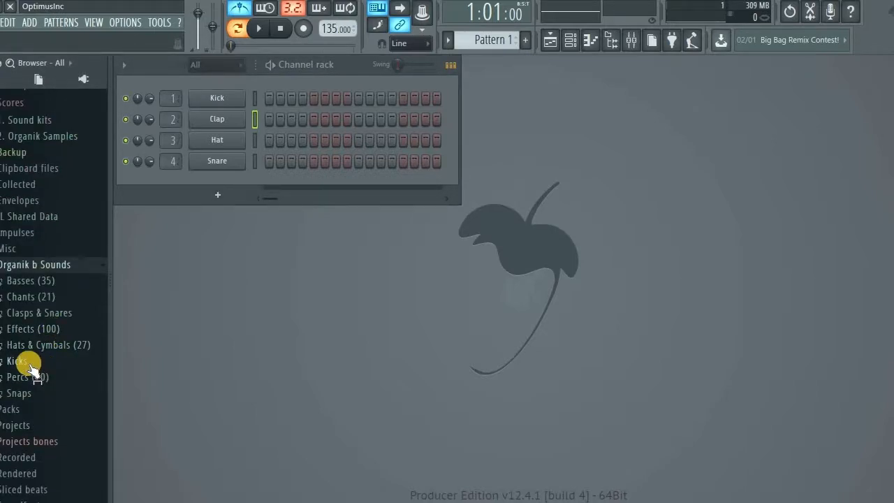
left_click(32, 363)
scroll(45, 349, "down", 3)
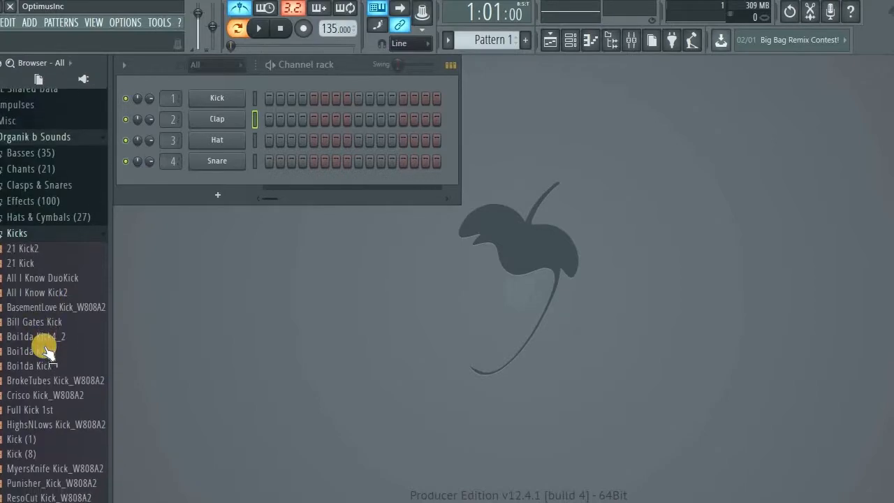
scroll(45, 351, "down", 2)
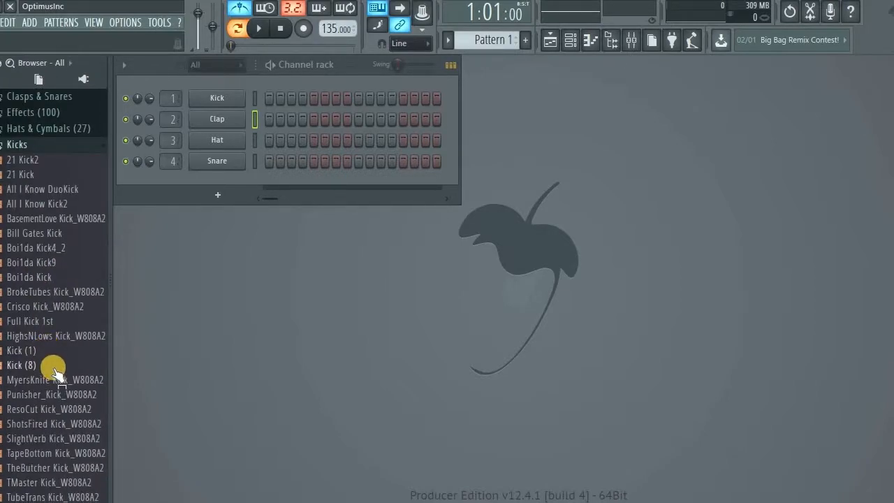
left_click(42, 351)
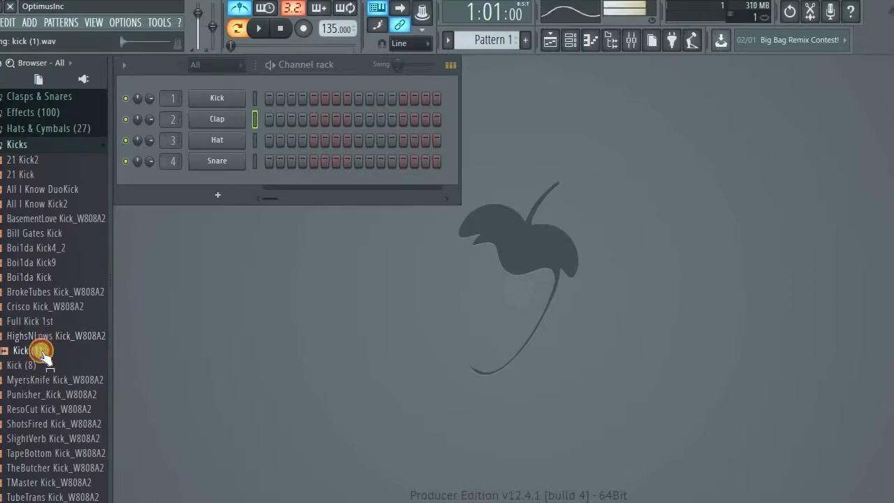
left_click(42, 363)
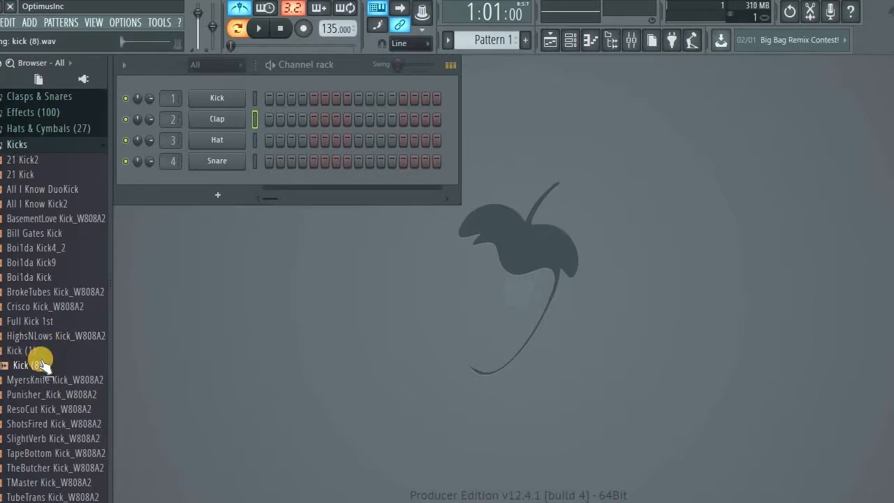
left_click_drag(42, 363, 232, 103)
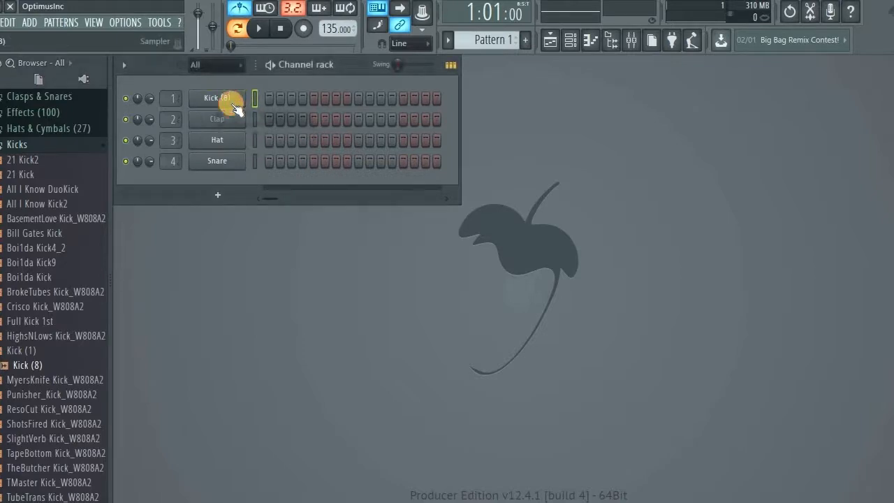
Step: Replace the Clap channel's sound with 21 Snare from the Clasps & Snares folder
scroll(31, 234, "up", 3)
left_click(30, 232)
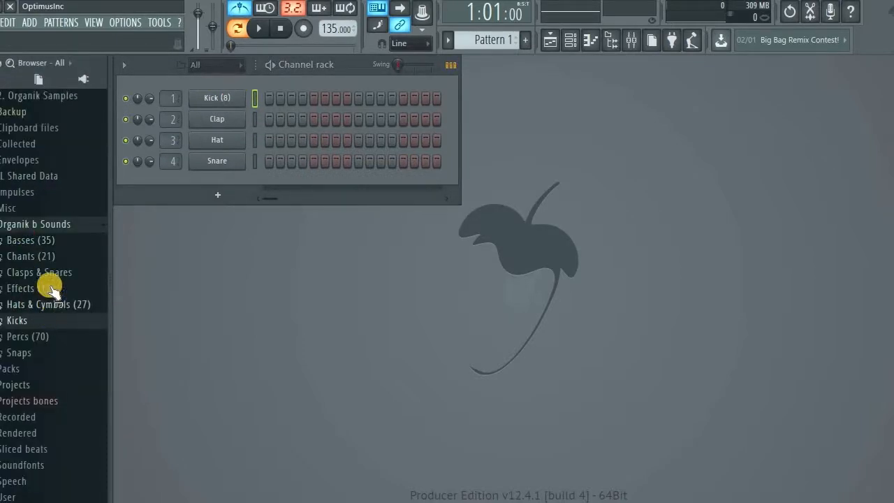
left_click(54, 278)
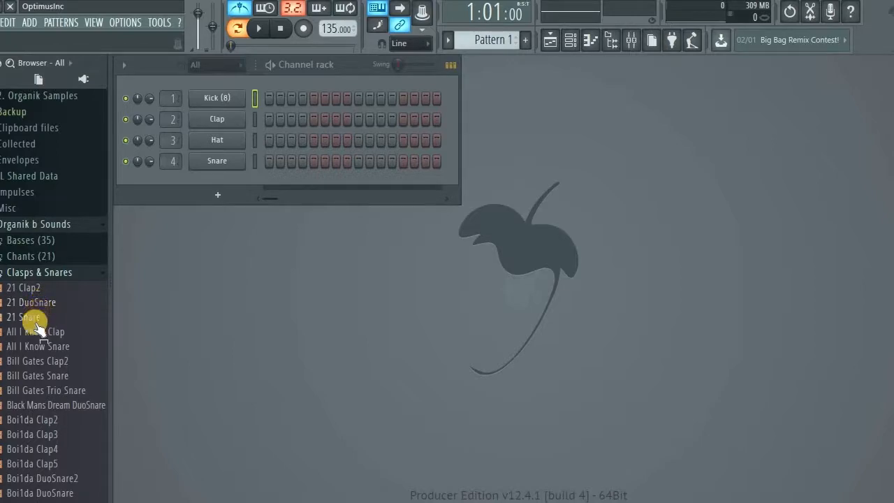
left_click(34, 308)
left_click_drag(35, 311, 219, 124)
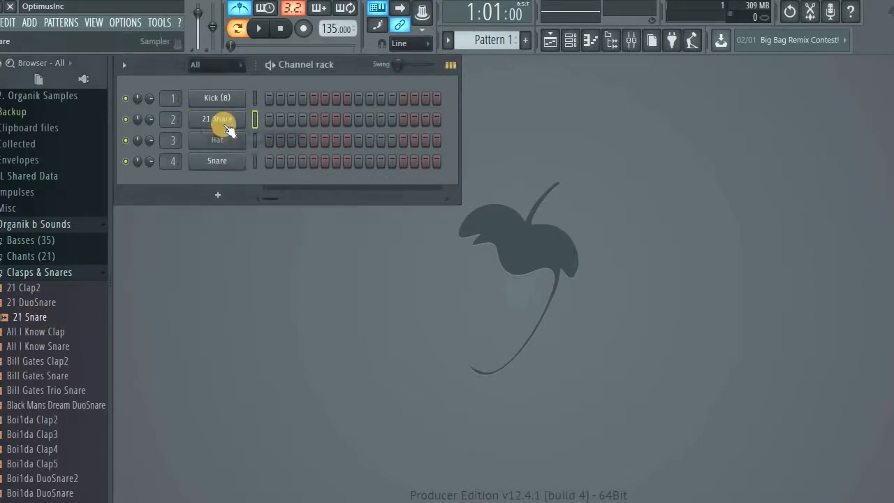
Step: Load Hat_Closed_01 onto the Hat channel and Cymbal_01 onto the Snare channel from the Hats & Cymbals folder
left_click(54, 273)
left_click(43, 308)
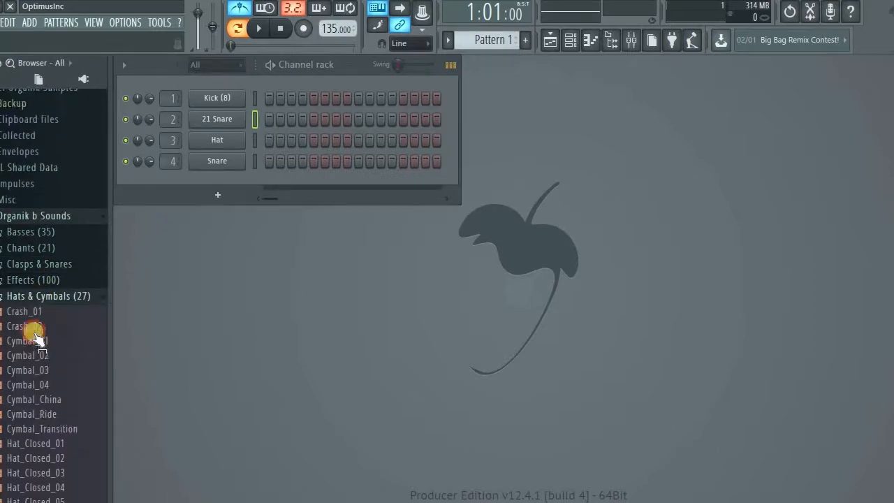
left_click_drag(37, 454, 216, 140)
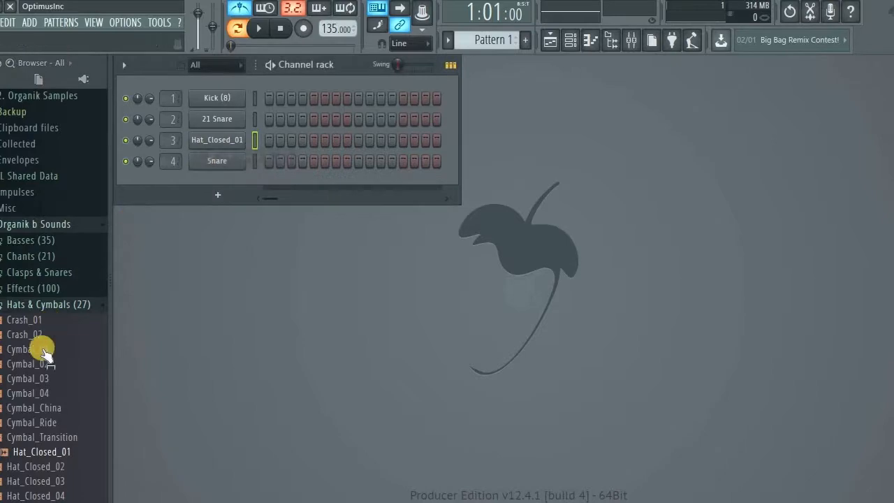
left_click_drag(42, 354, 217, 166)
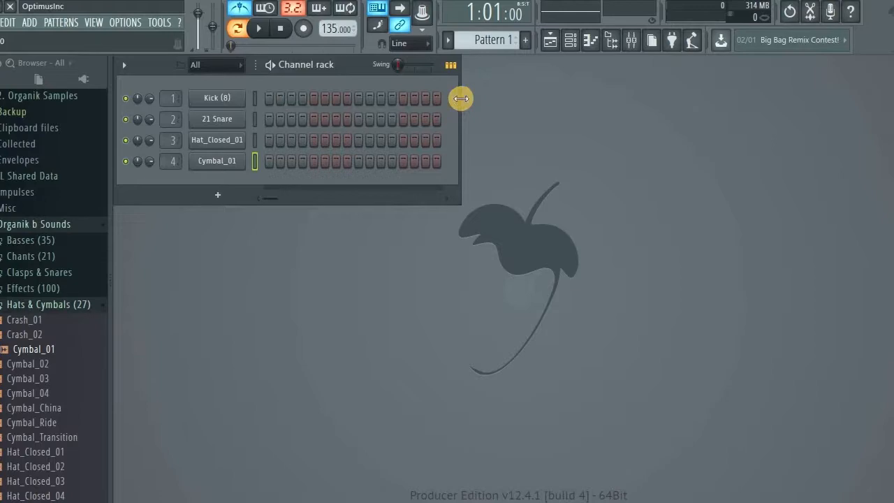
Step: Widen the channel rack to 32 steps and build a basic beat with kicks on steps 1 and 17 and snares on steps 9 and 25
left_click_drag(460, 99, 685, 98)
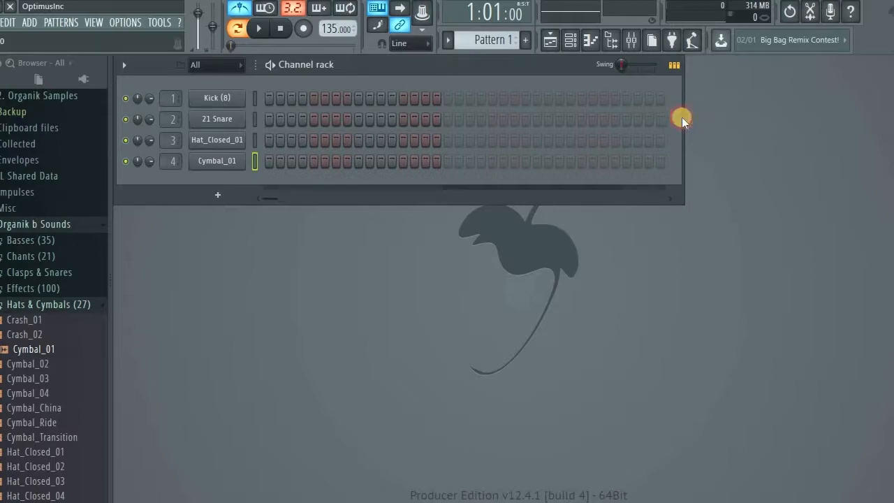
left_click_drag(682, 117, 641, 115)
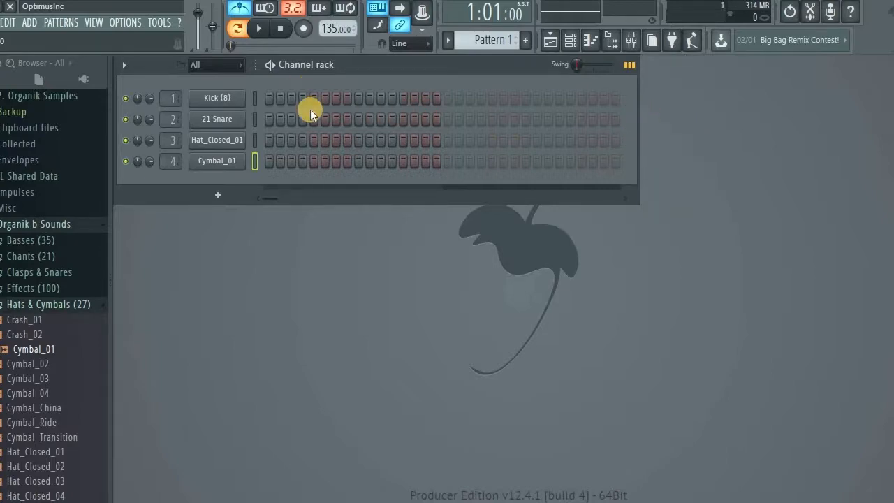
left_click(269, 98)
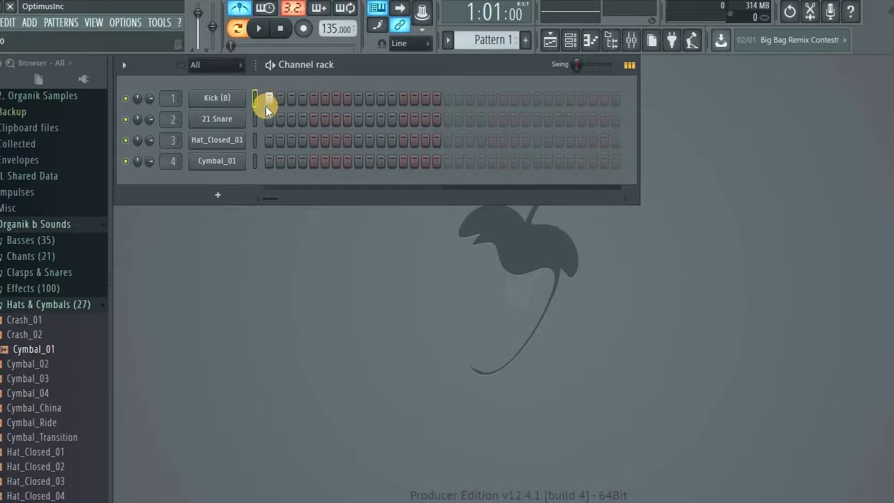
left_click(358, 119)
left_click(449, 99)
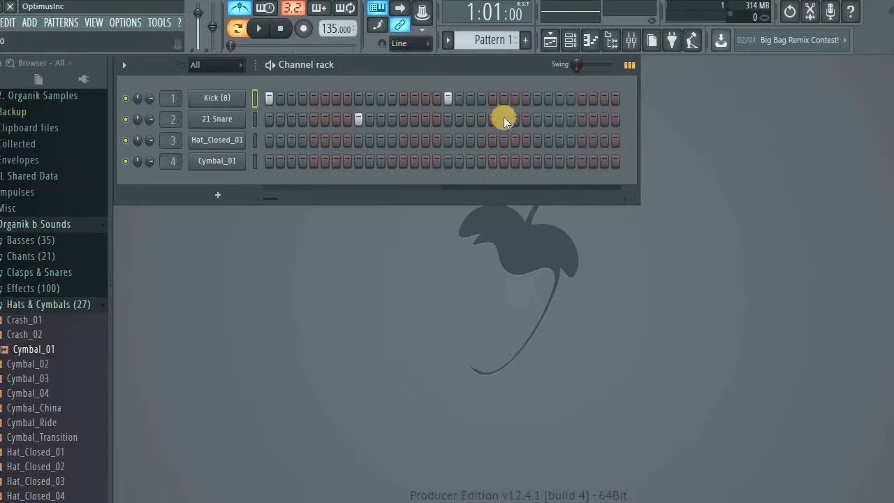
left_click(537, 119)
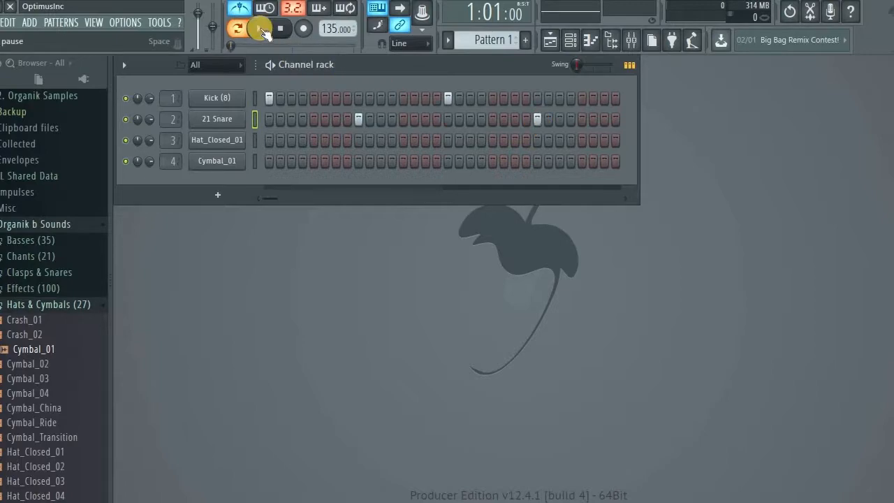
left_click(260, 30)
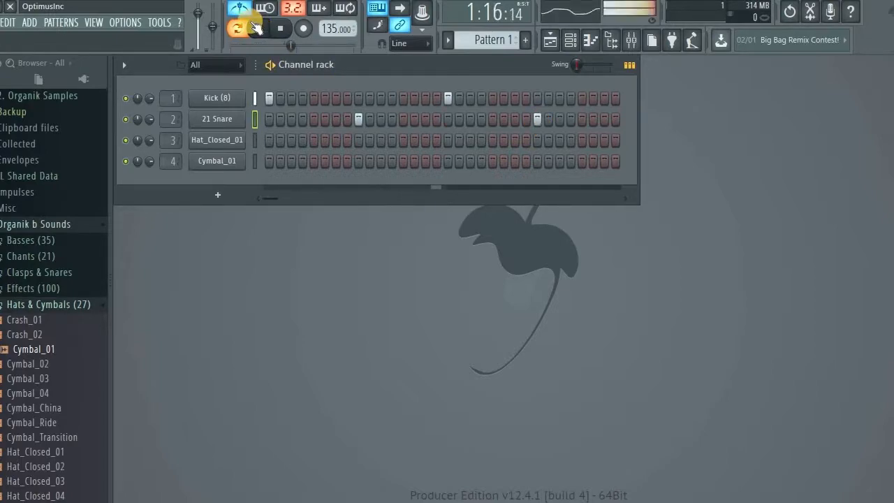
left_click(280, 28)
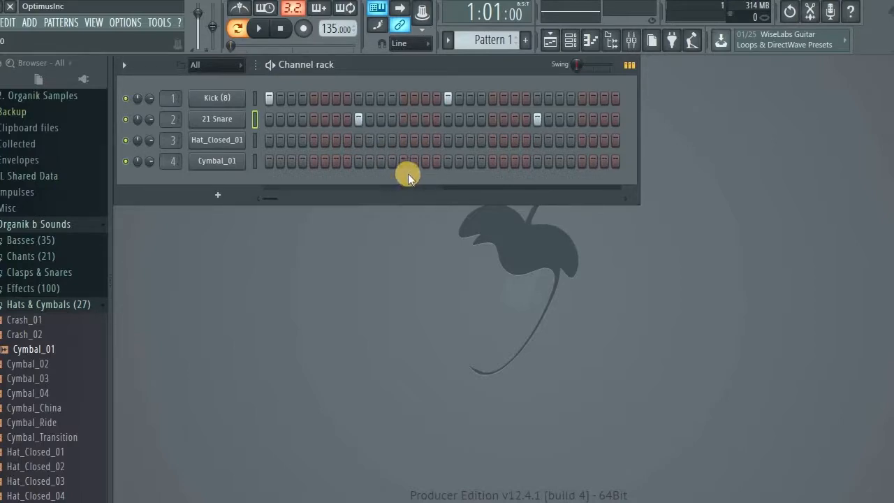
Step: Rework the kick rhythm during playback by removing step 17 and adding hits on steps 13, 19 and 21
key("space")
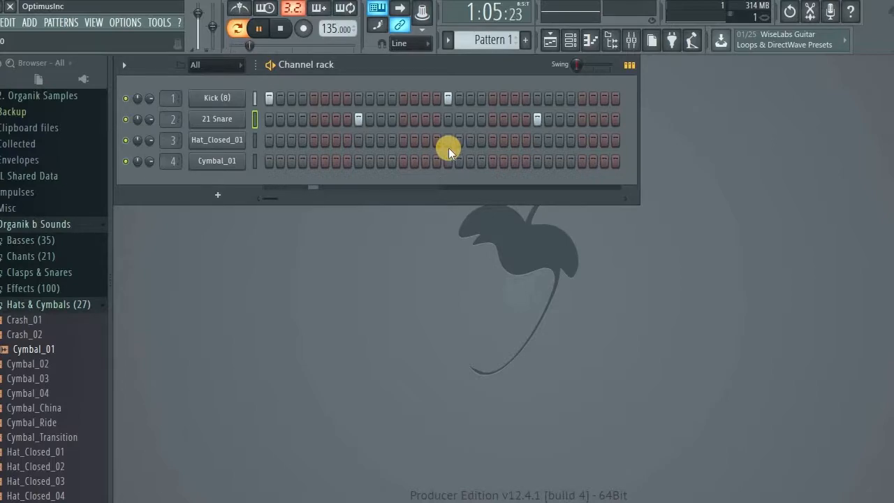
left_click(380, 97)
left_click(380, 98)
left_click(403, 98)
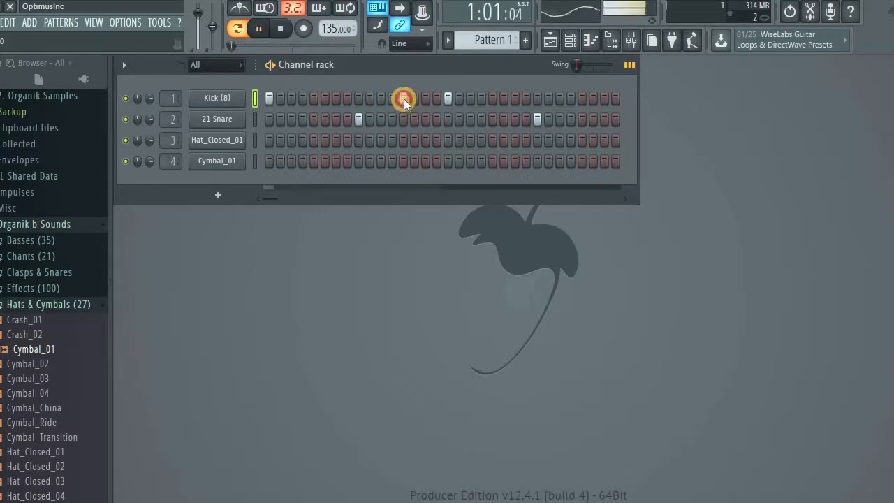
left_click(448, 99)
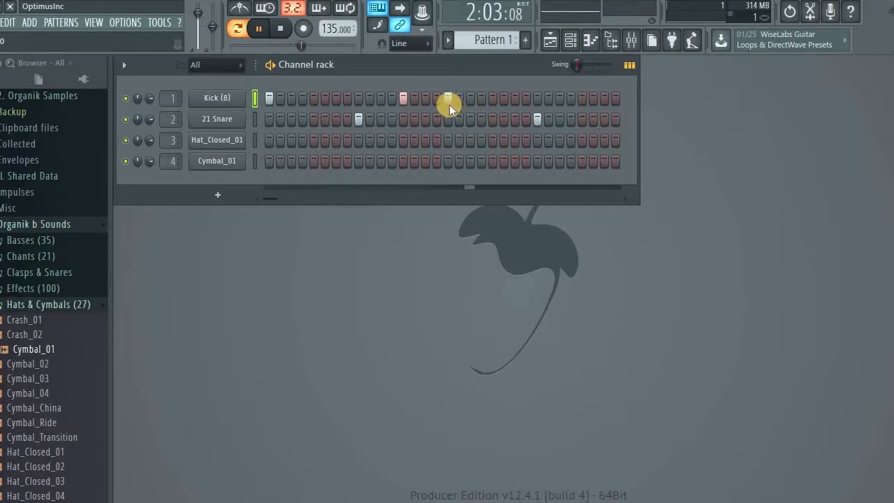
key("space")
key("space")
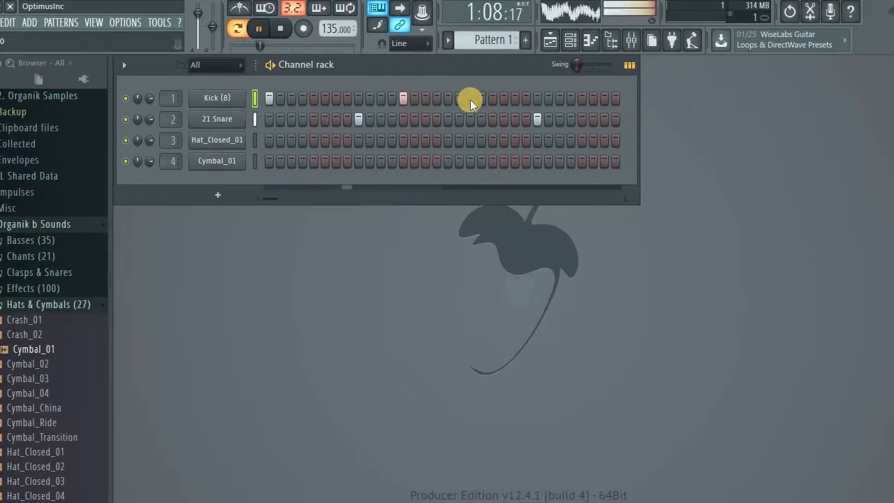
left_click(470, 99)
left_click(491, 98)
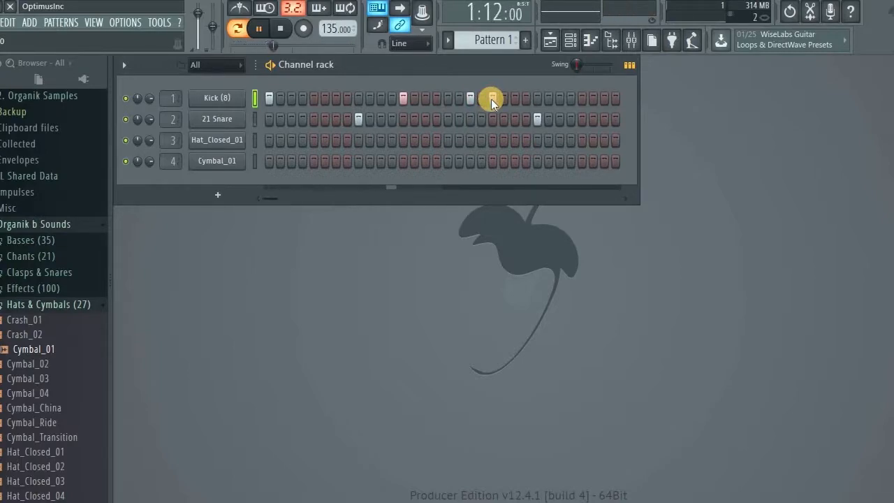
key("space")
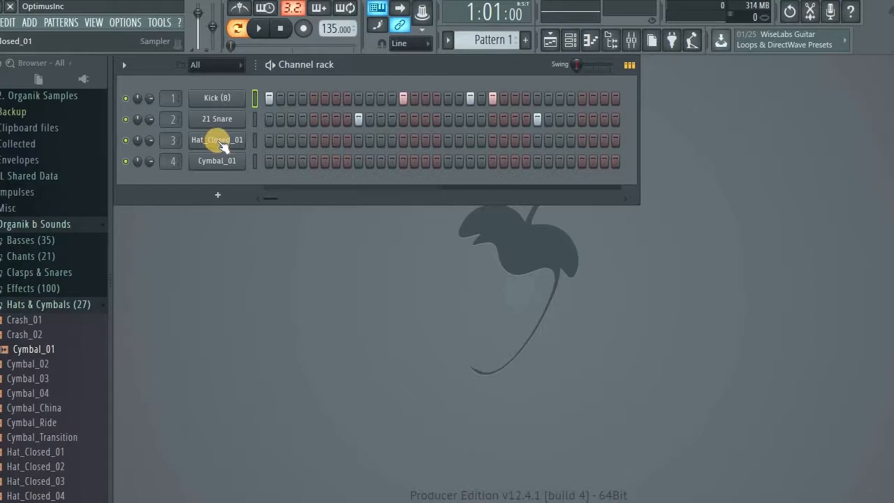
Step: Fill every second step of the Hat_Closed_01 channel with hits, starting from step 1
left_click(267, 143)
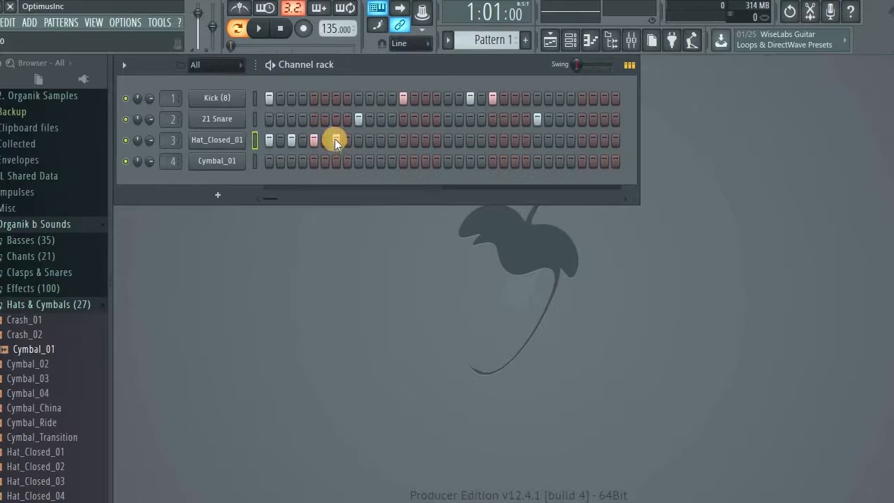
right_click(220, 139)
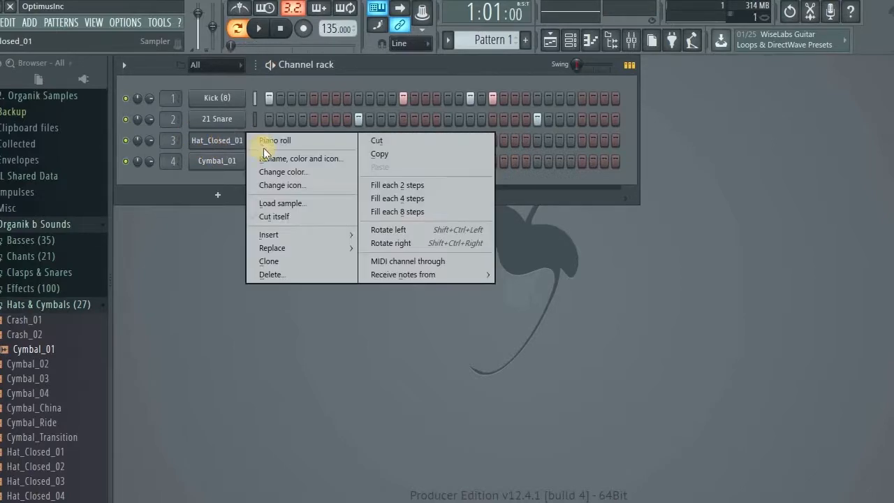
left_click(425, 186)
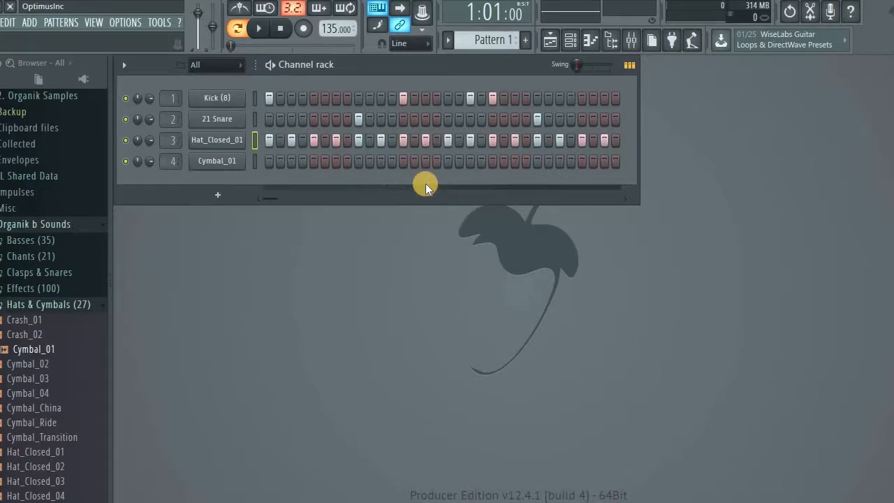
Step: Audition the pattern and rename it Drums 1
key("space")
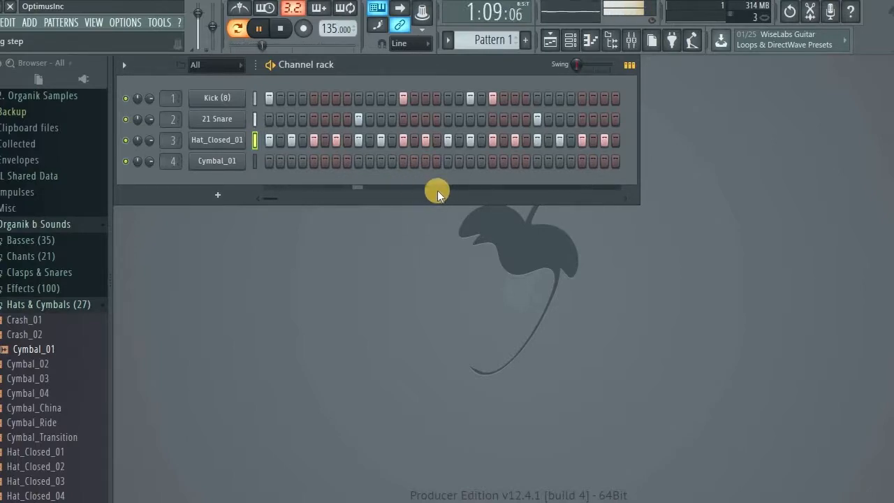
key("space")
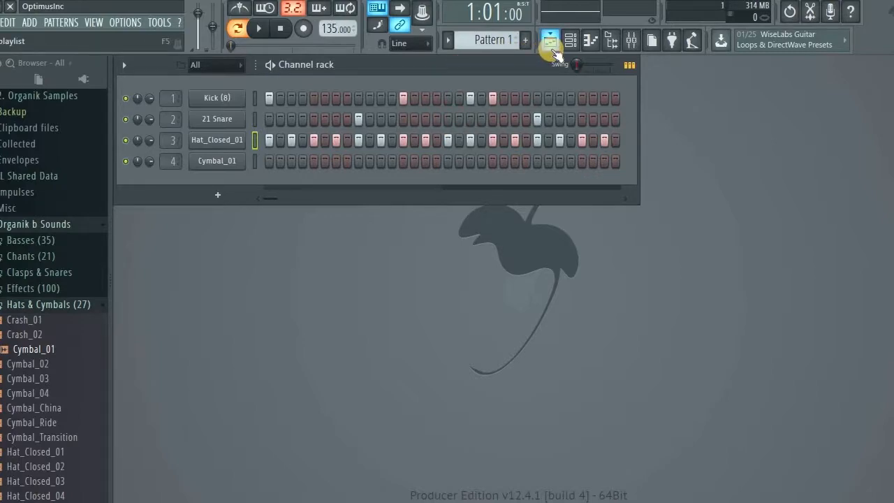
left_click(552, 42)
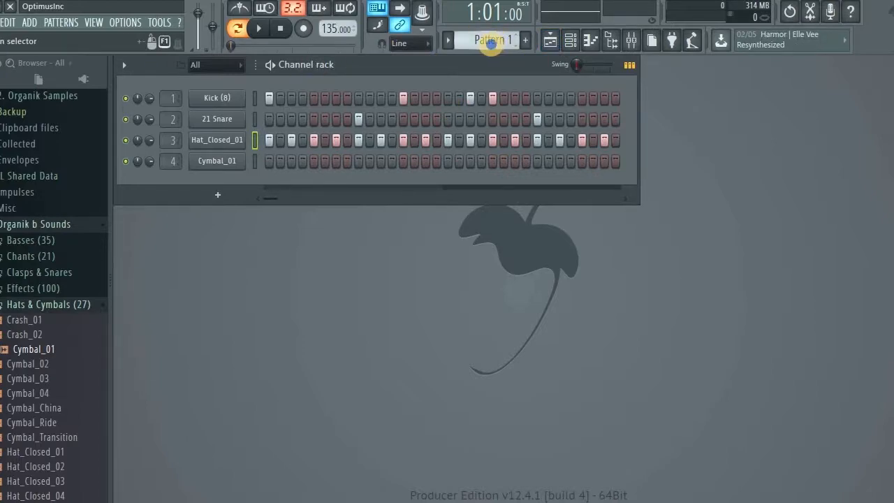
left_click(489, 40)
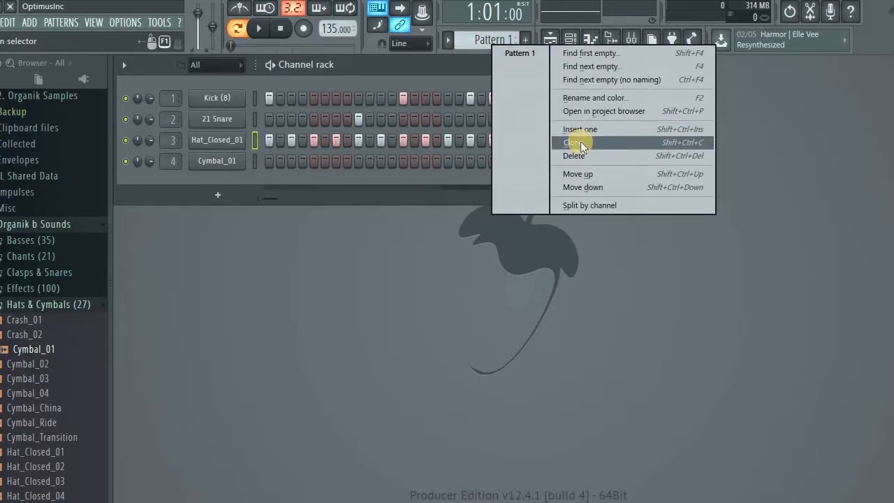
left_click(597, 98)
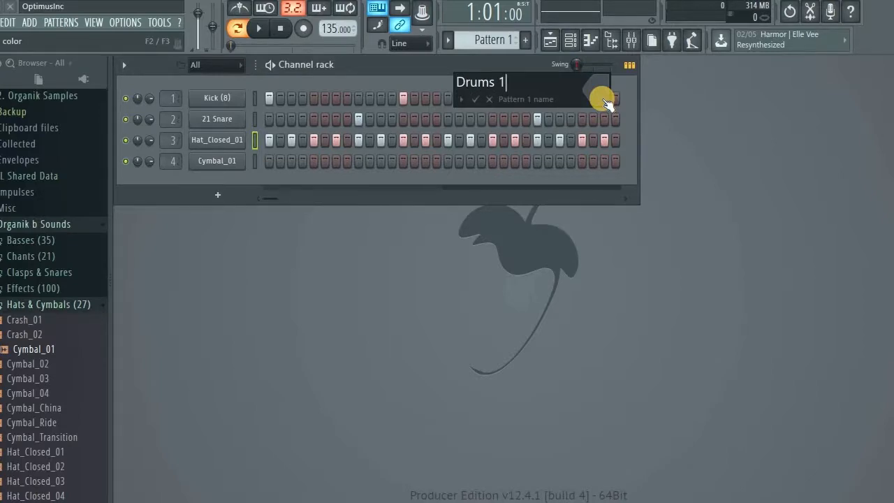
key("Return")
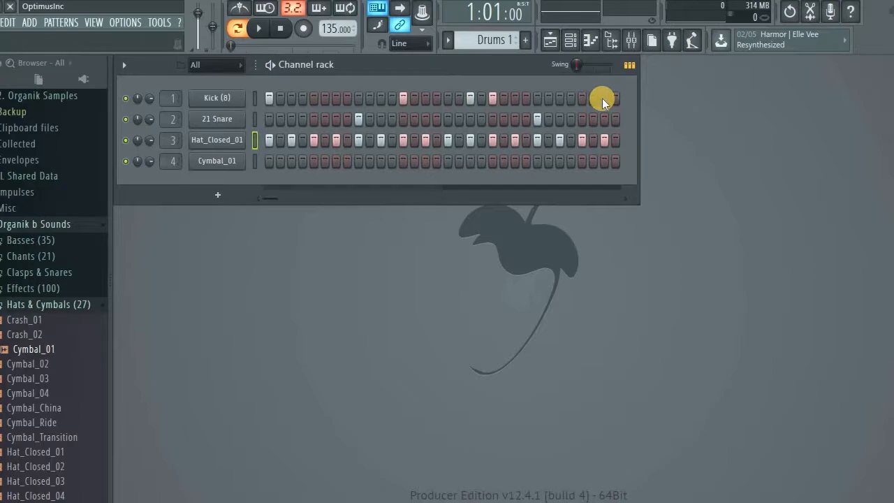
Step: Clone the Drums 1 pattern, compare the available patterns, and leave the clone Drums 1 #2 selected
left_click(453, 46)
left_click(450, 50)
left_click(448, 45)
left_click(448, 42)
left_click(449, 40)
left_click(448, 40)
left_click(448, 41)
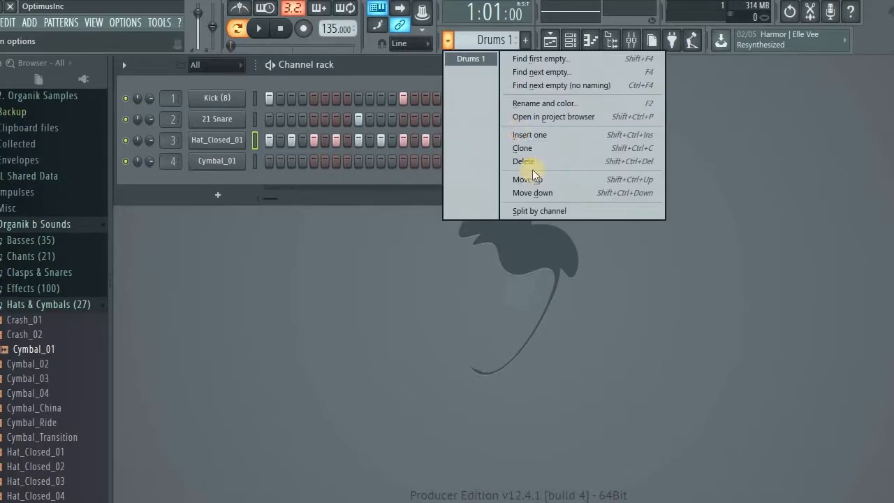
left_click(531, 147)
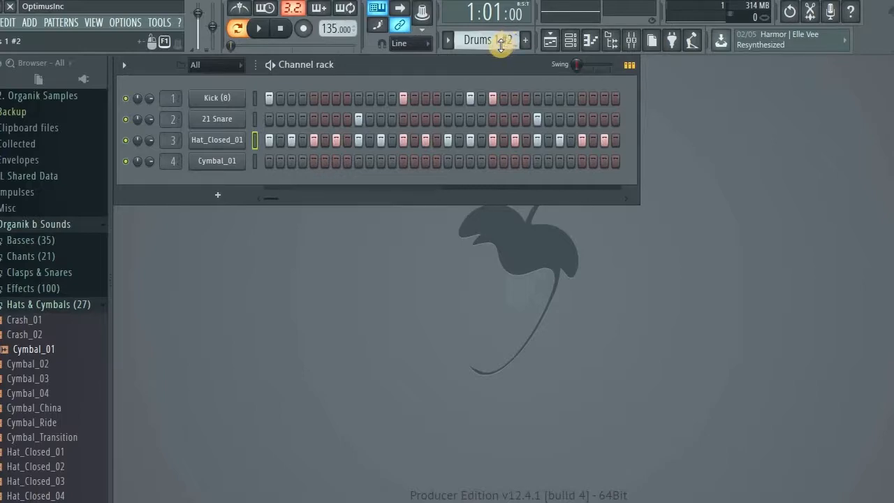
scroll(496, 44, "down", 1)
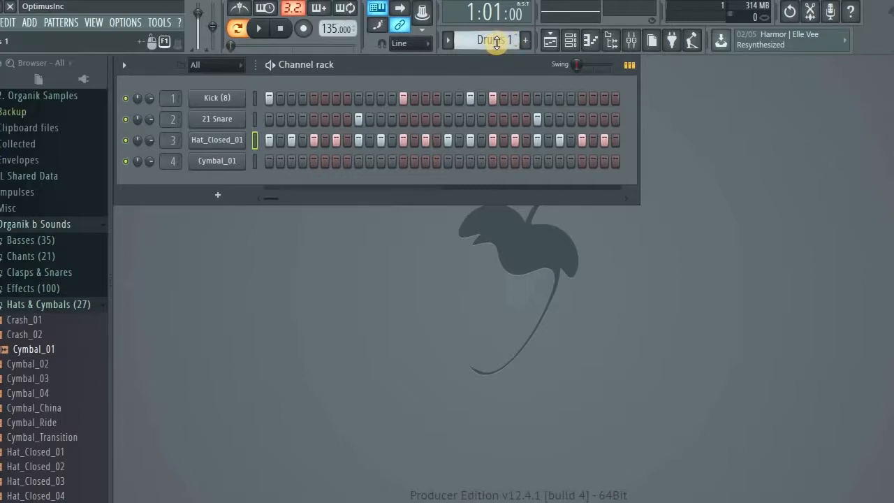
scroll(496, 42, "up", 2)
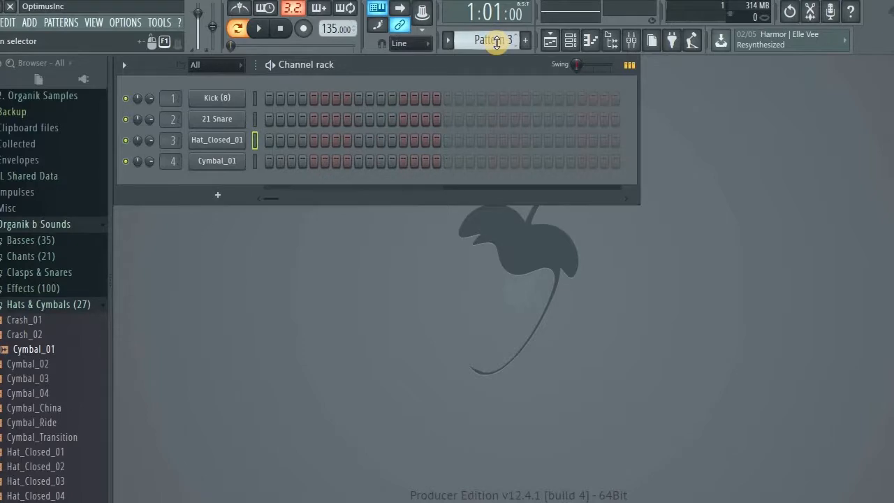
scroll(494, 39, "down", 1)
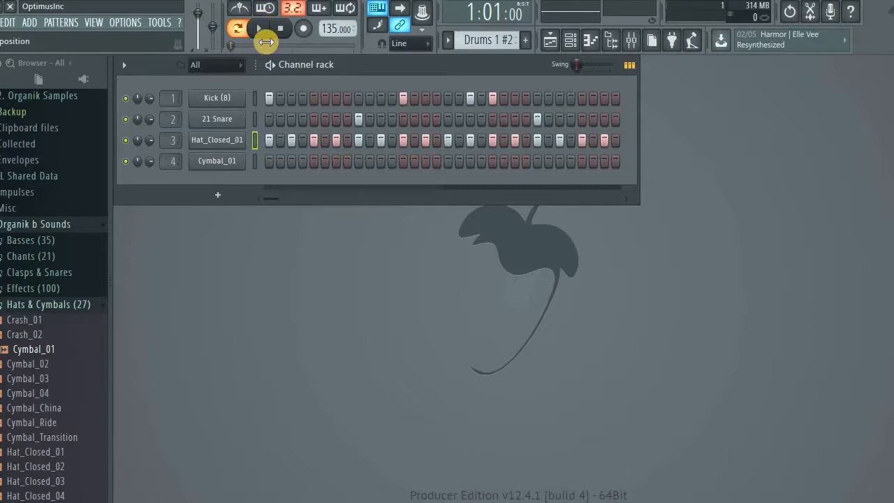
Step: Add an extra Hat_Closed_01 hit on step 8 of Drums 1 #2 and audition the pattern
left_click(257, 28)
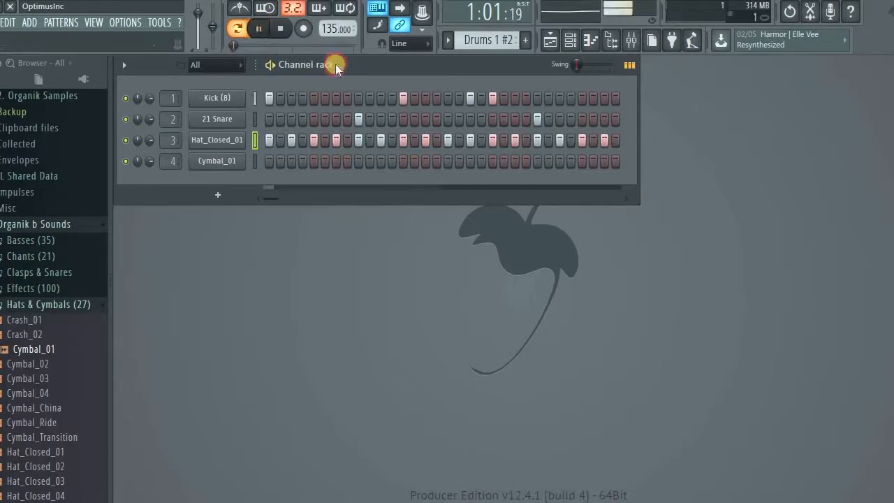
key("space")
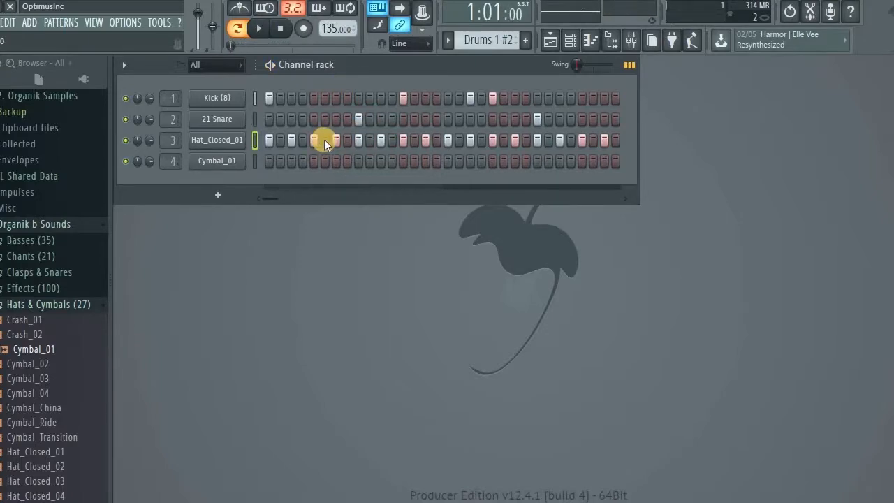
left_click(324, 139)
key("space")
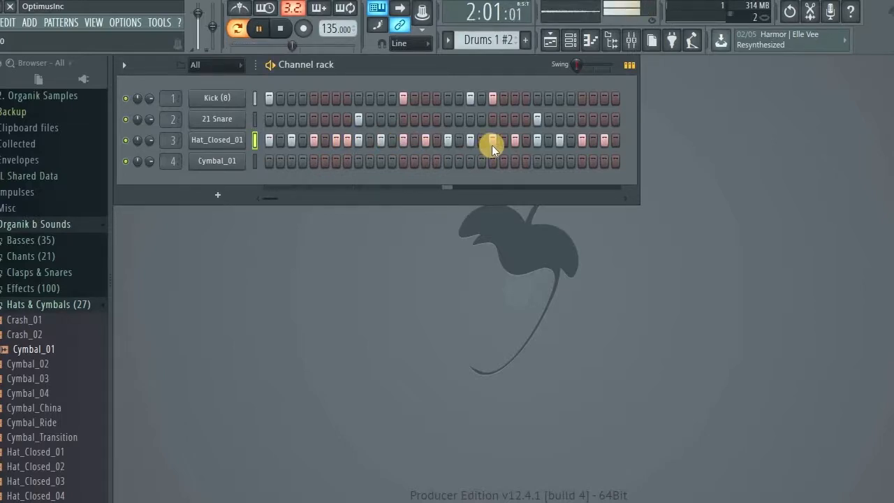
key("space")
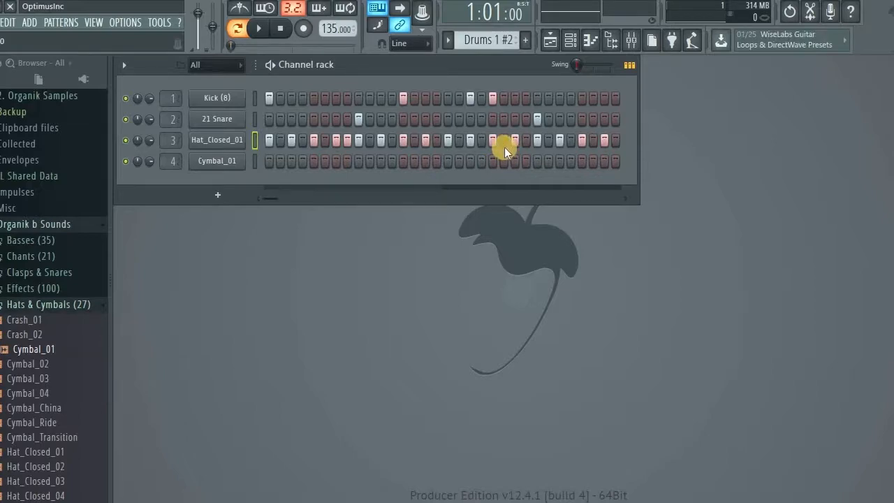
Step: Add Hat_Closed_01 hits on steps 22 and 24 during playback, trying and removing one on step 20
key("space")
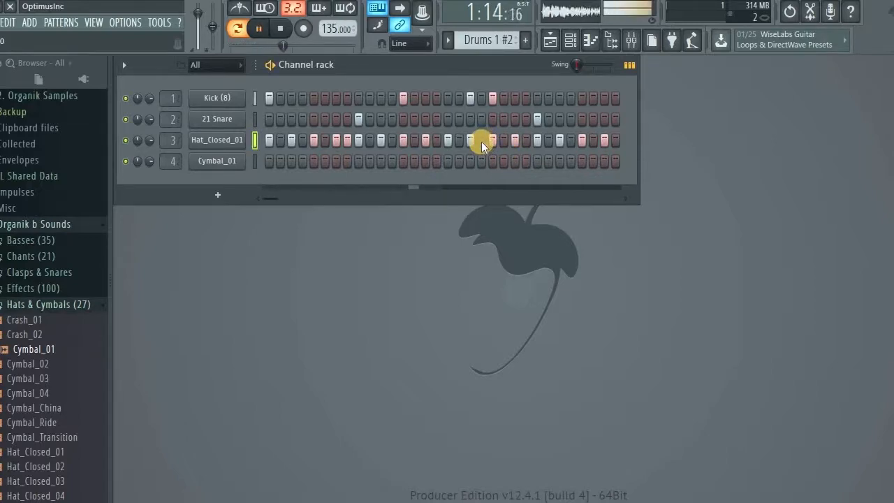
left_click(482, 141)
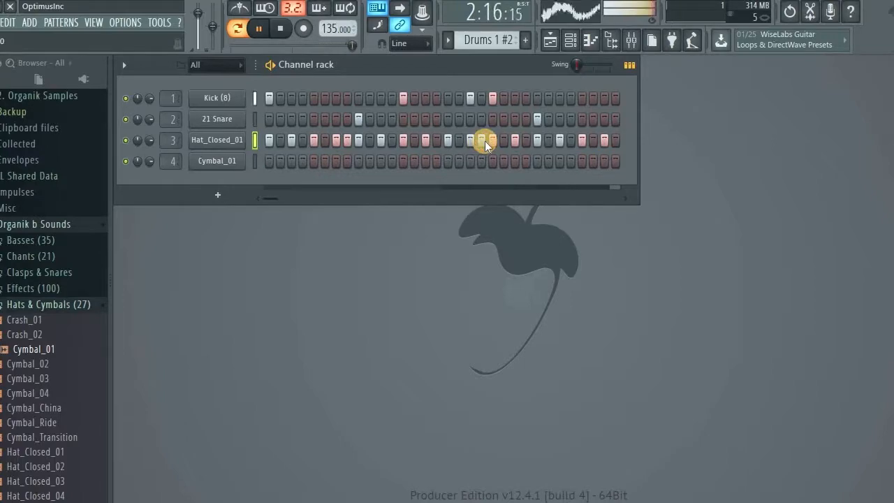
left_click(505, 140)
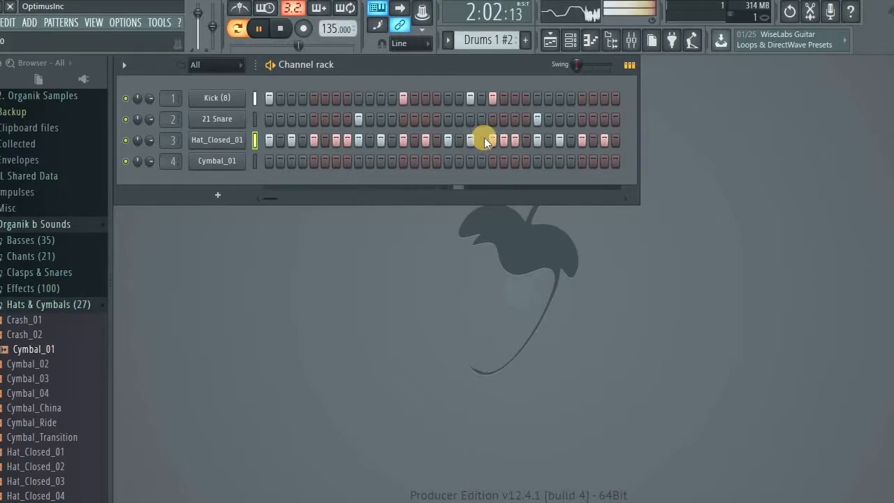
left_click(517, 141)
left_click(522, 143)
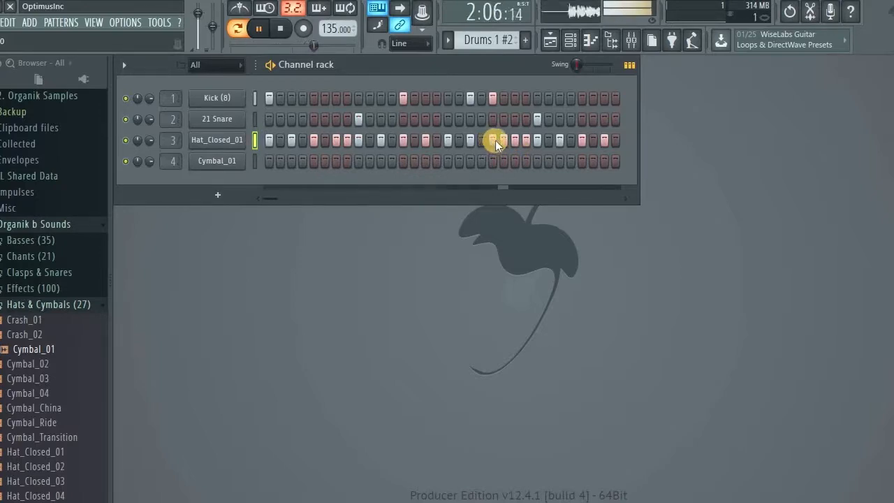
key("space")
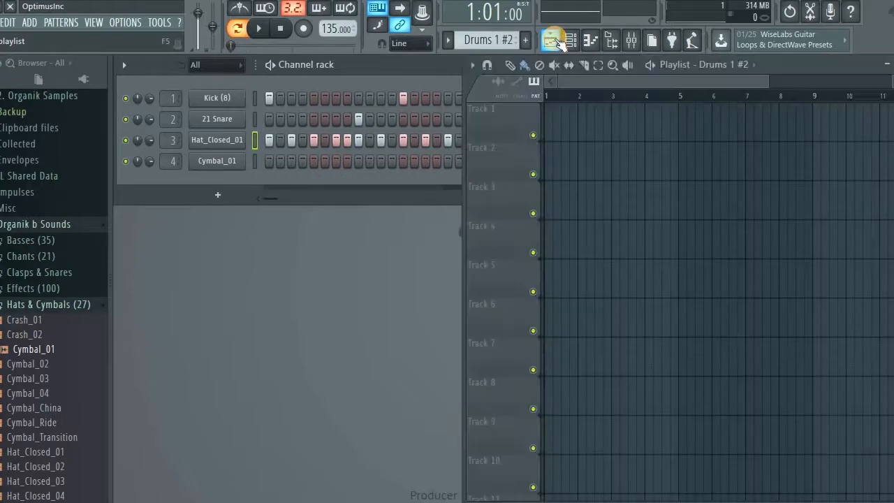
Step: Open the playlist and place a Drums 1 pattern clip on Track 1 at bar 1
left_click(552, 41)
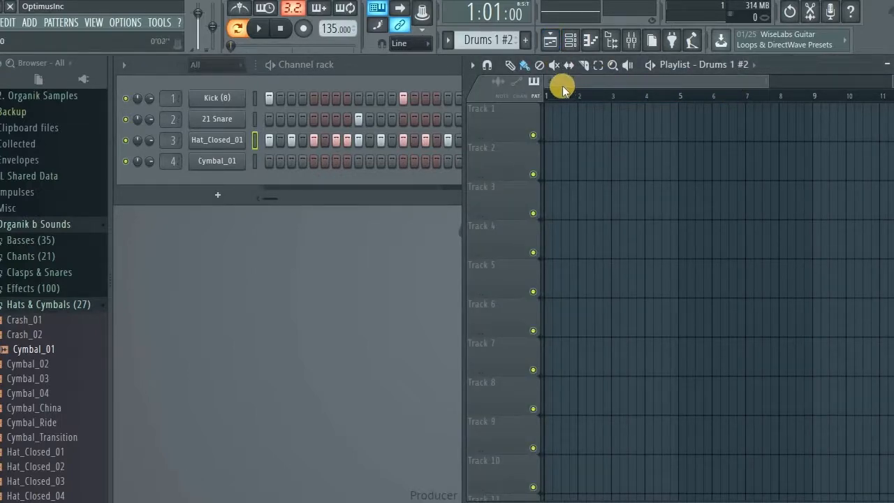
left_click(533, 83)
left_click(586, 124)
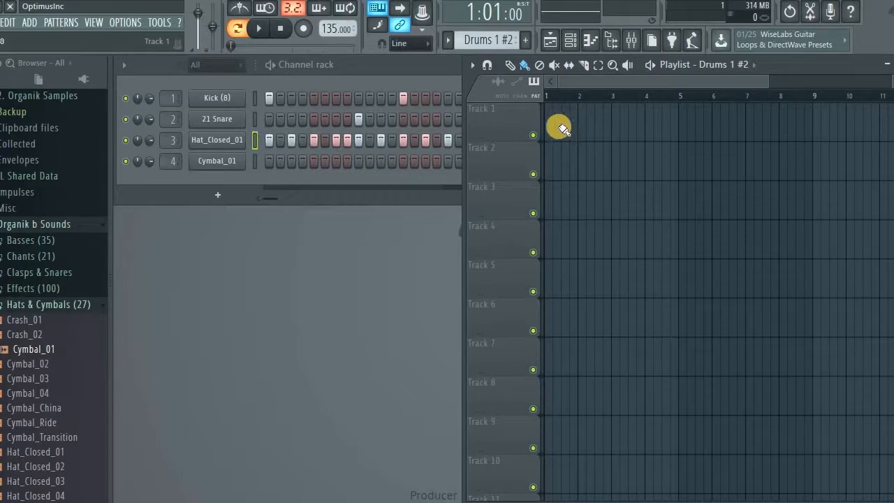
left_click(533, 82)
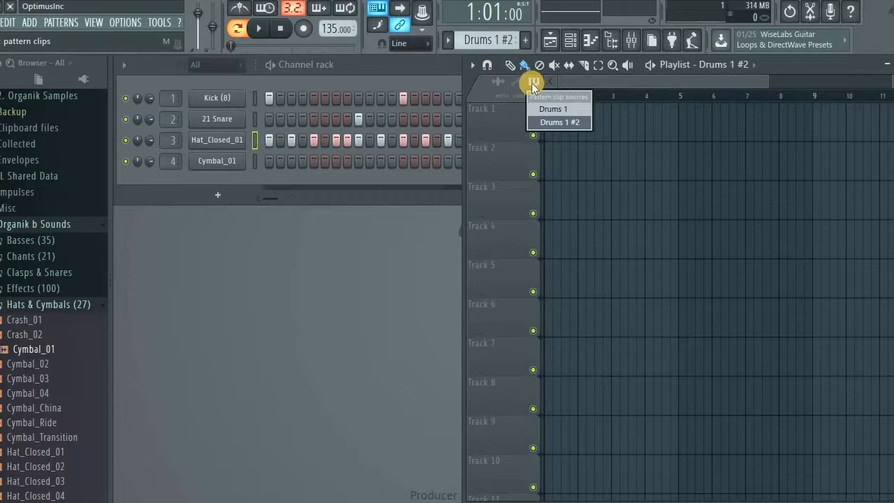
left_click(561, 107)
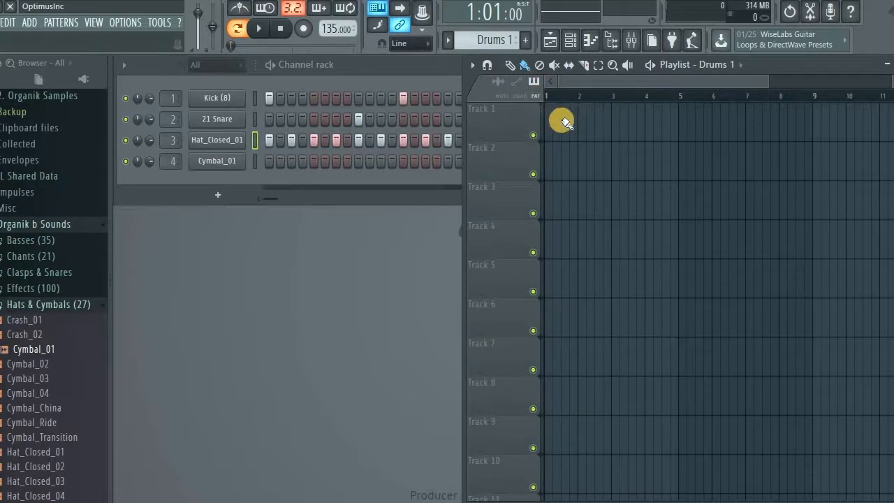
left_click(561, 123)
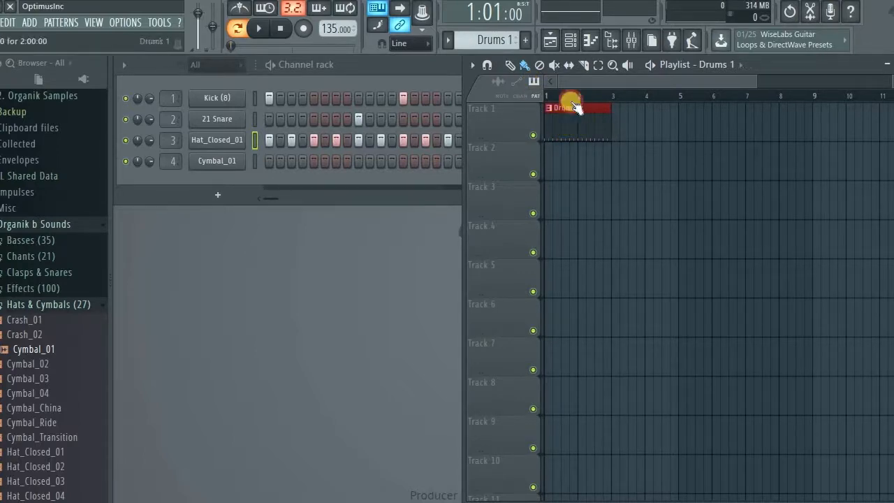
Step: Place a Drums 1 #2 clip at bar 3 and move it onto Track 1 directly after the Drums 1 clip
left_click(535, 83)
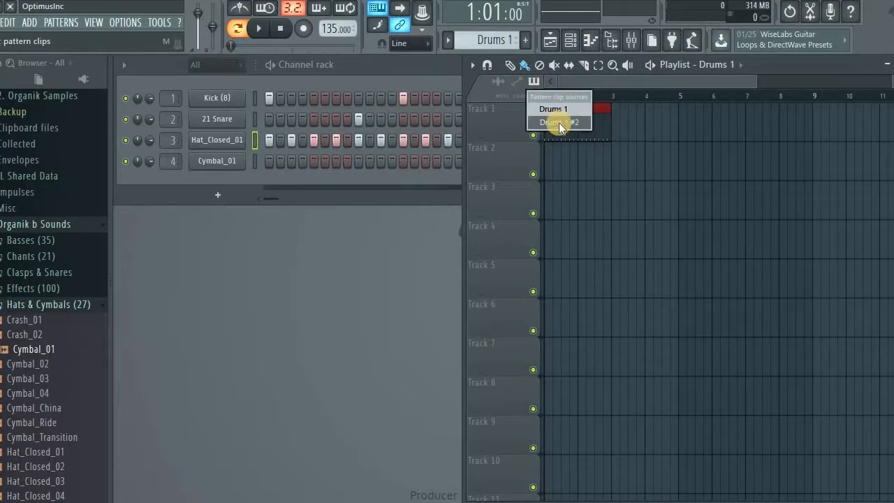
left_click(560, 123)
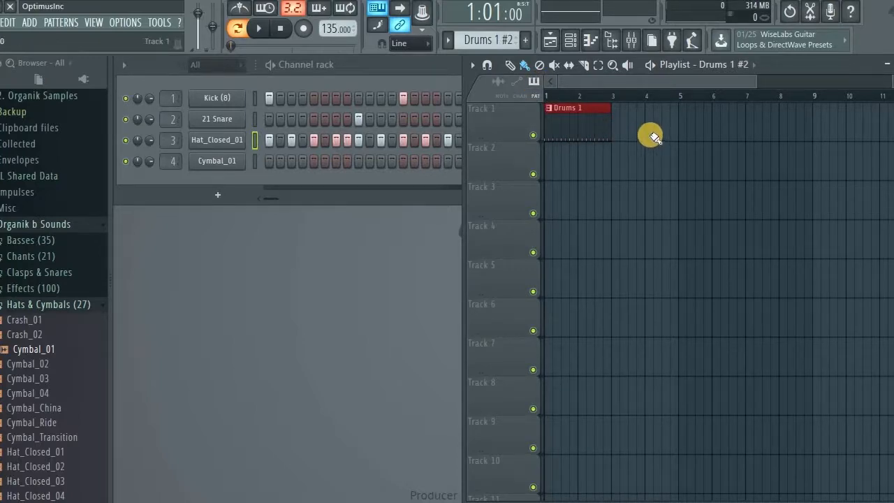
left_click(611, 150)
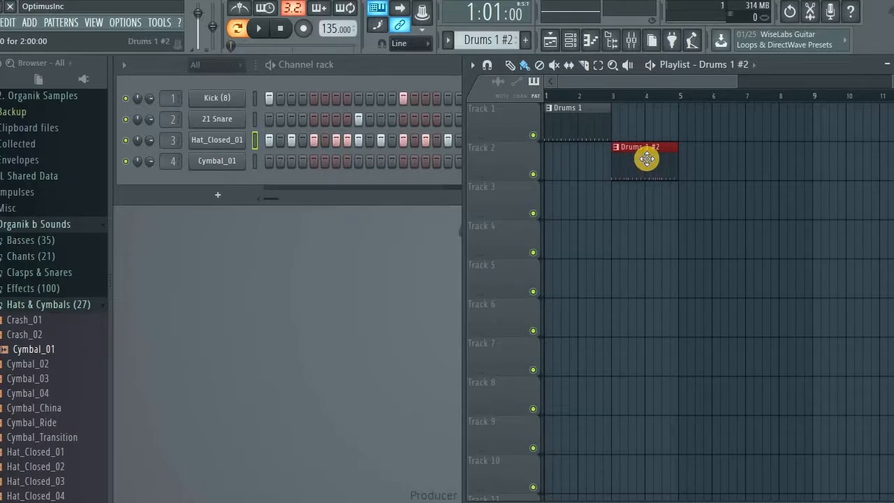
left_click_drag(659, 155, 649, 110)
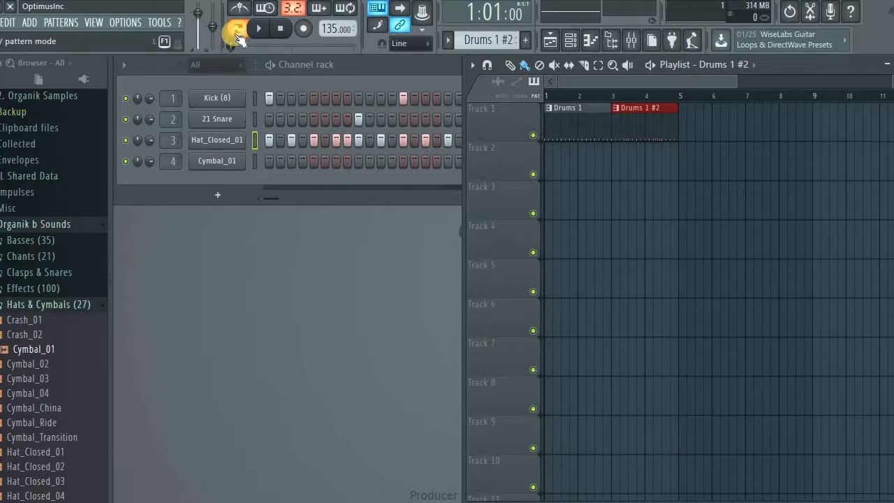
Step: Switch playback from pattern to song mode and maximize the playlist
left_click(339, 68)
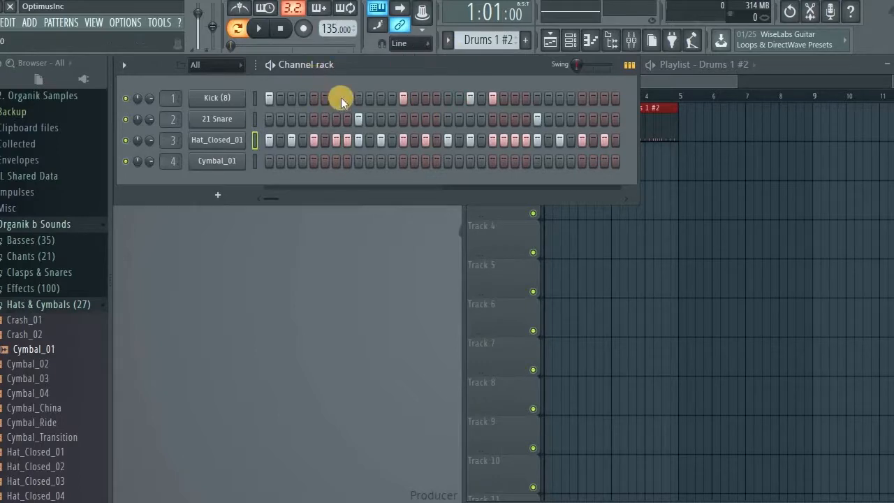
left_click(237, 28)
left_click(754, 66)
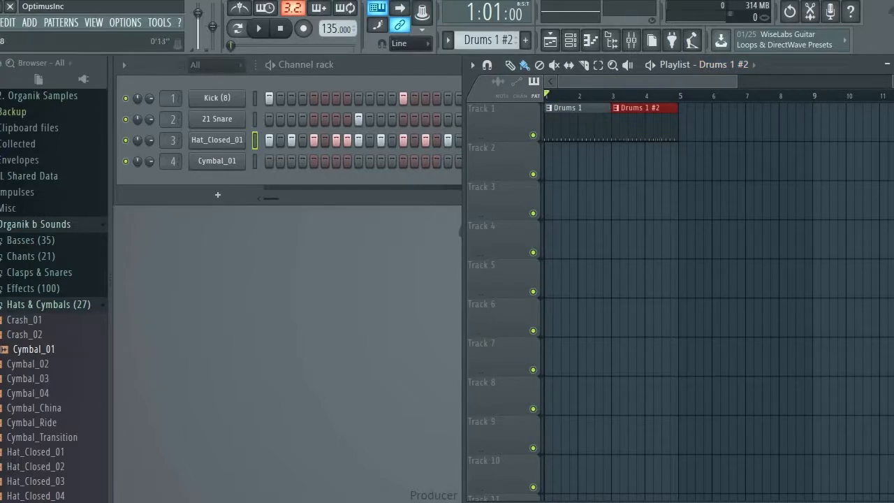
left_click(890, 64)
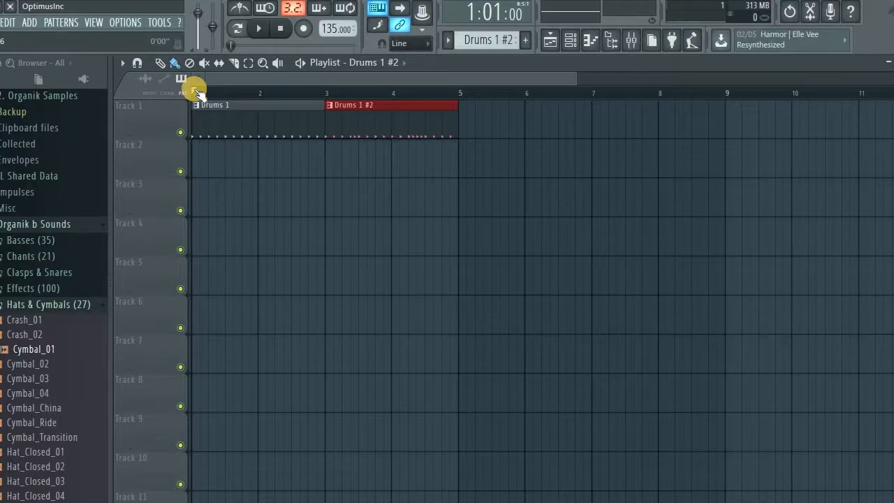
Step: Toggle to pattern mode and back to song mode, play the two-clip arrangement, and stop playback
left_click(214, 89)
left_click(237, 29)
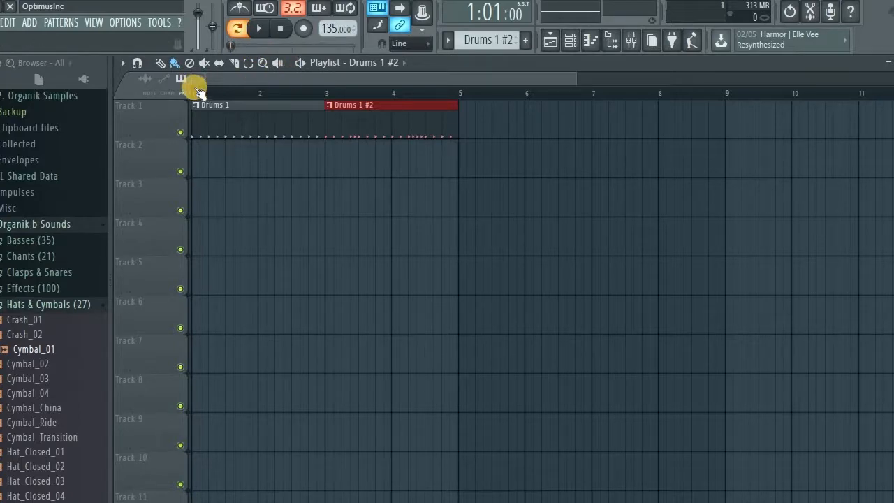
left_click(238, 33)
left_click(259, 28)
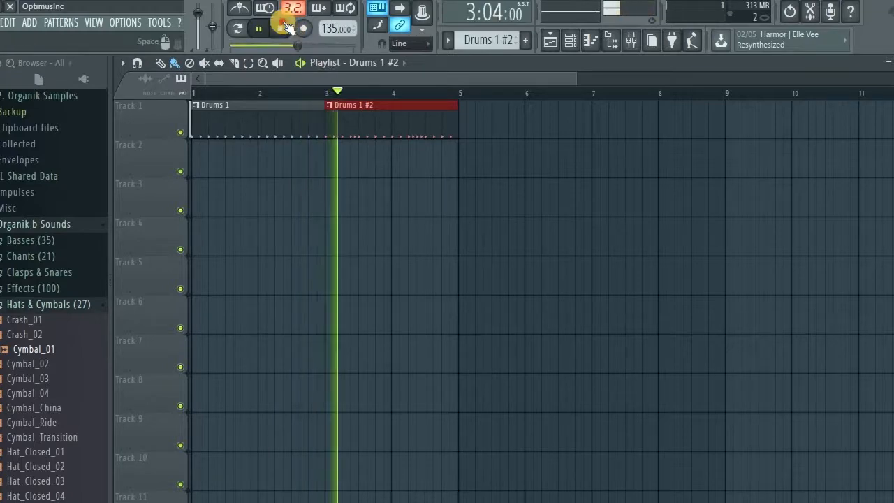
left_click(281, 27)
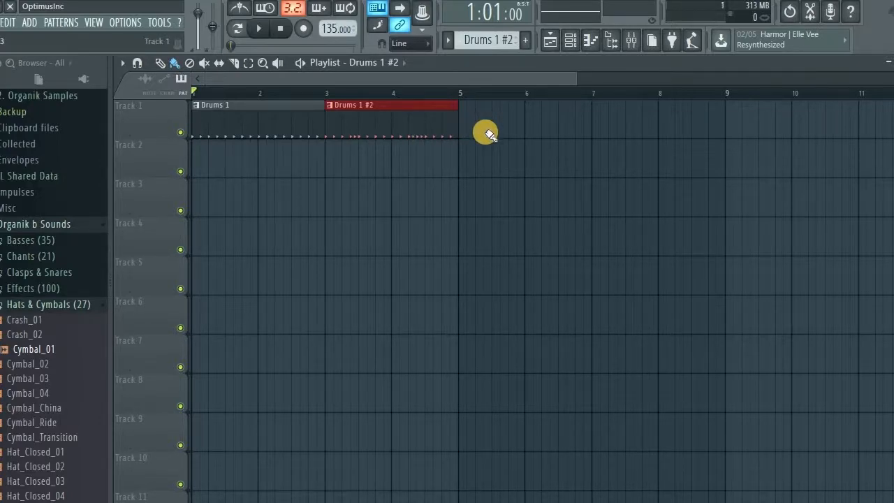
Step: Select the Drums 1 and Drums 1 #2 clips on Track 1, duplicate the pair at bar 5, and play the arrangement
left_click_drag(494, 138, 204, 114)
left_click_drag(202, 145, 204, 143)
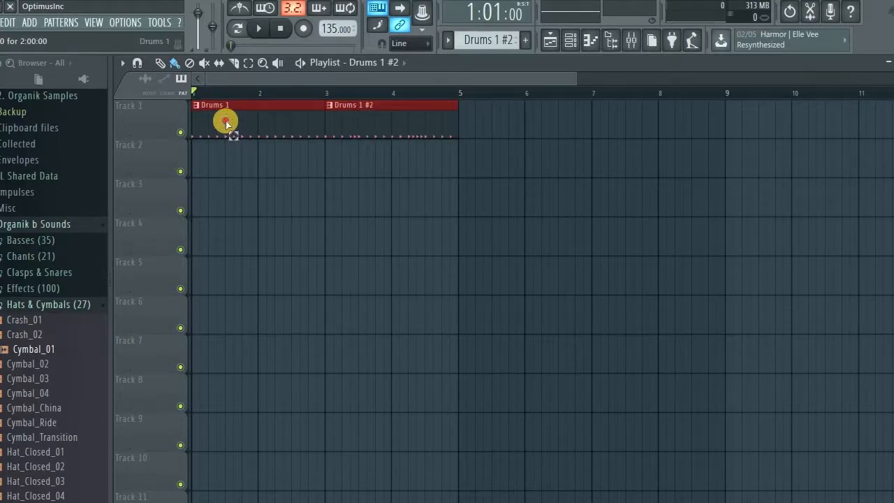
left_click(226, 123)
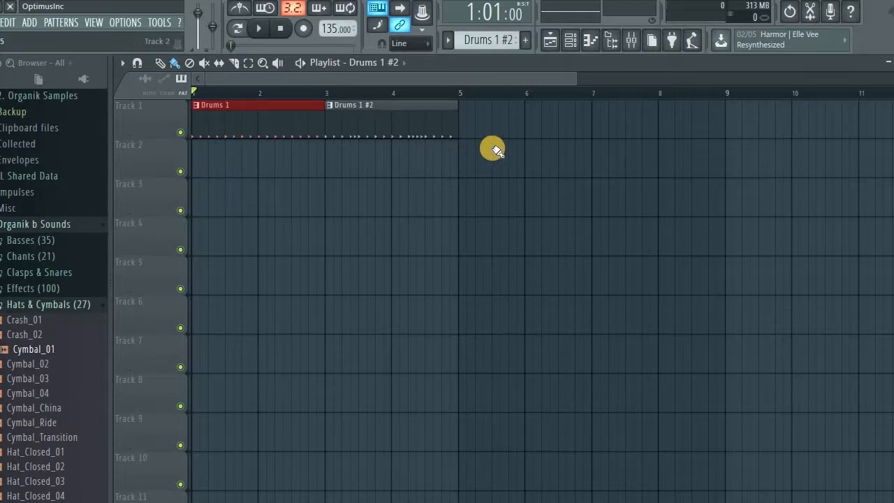
left_click_drag(494, 154, 205, 114)
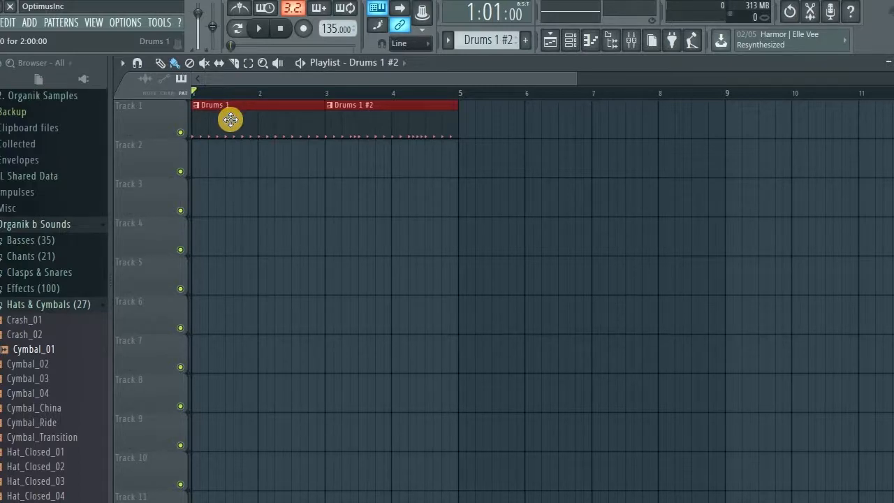
left_click_drag(231, 120, 495, 144)
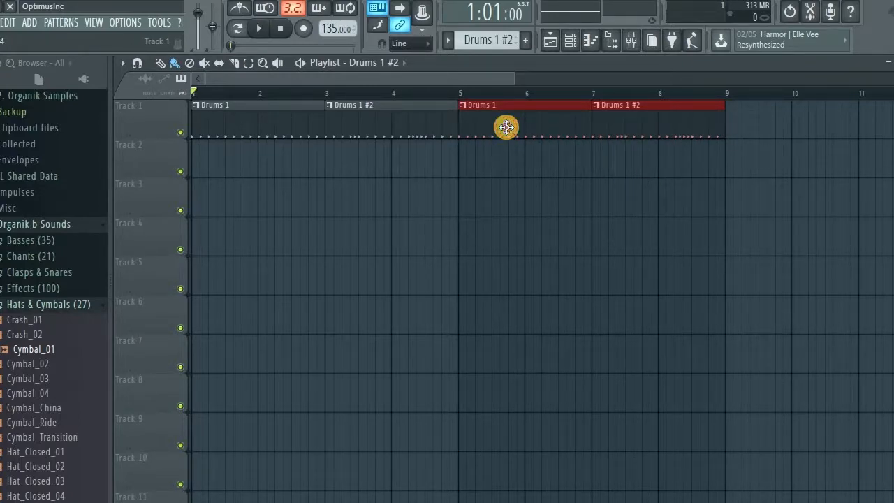
key("ctrl+z")
key("ctrl+z")
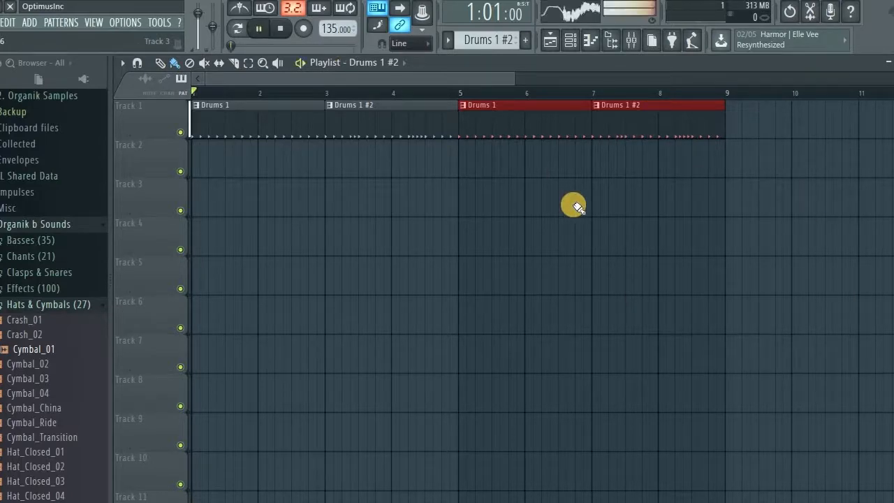
key("space")
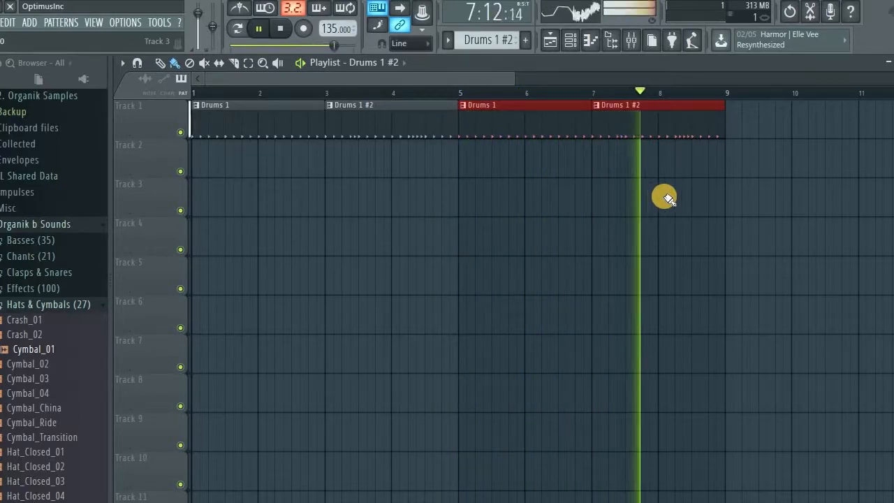
key("space")
Step: Select the empty Pattern 3 and place a clip of it on Track 2 at bar 1
left_click(570, 41)
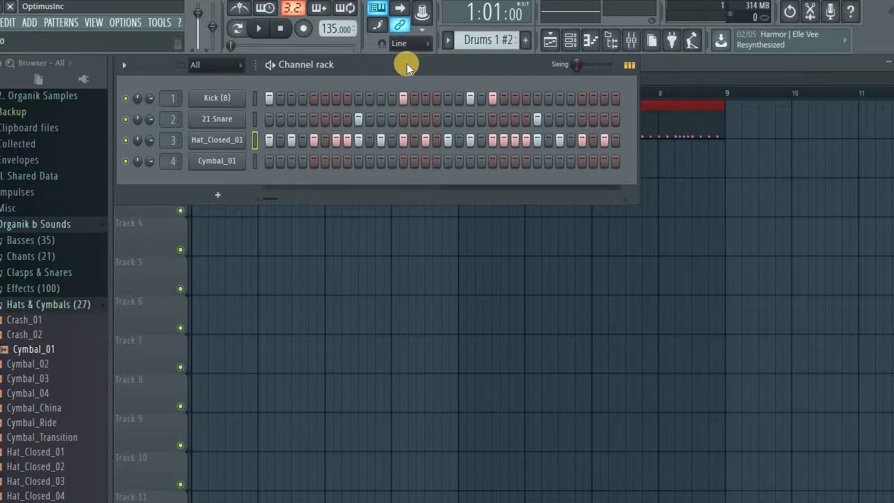
left_click(448, 41)
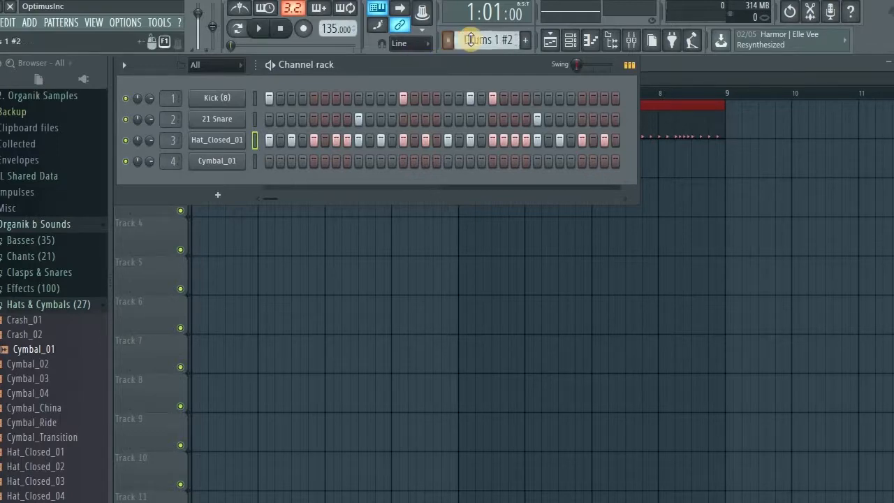
scroll(472, 40, "up", 1)
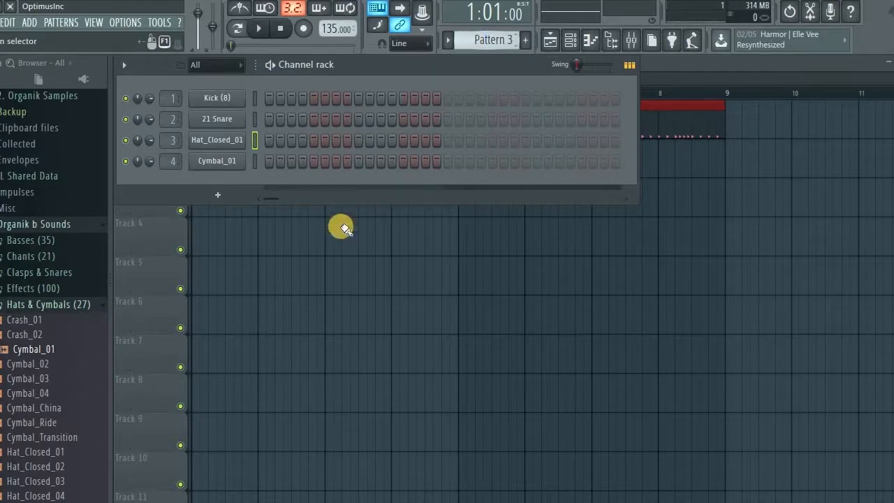
left_click(245, 215)
left_click_drag(266, 184, 213, 142)
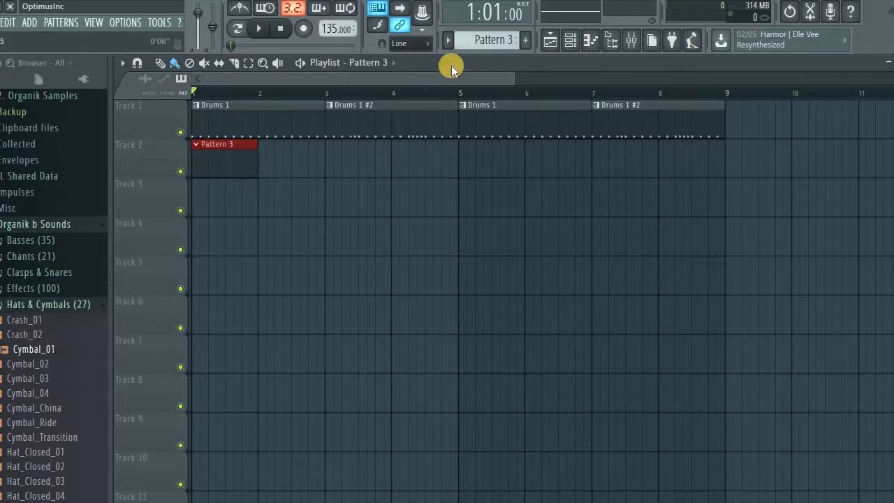
Step: Try Hat_Closed_01 hits on steps 1 and 5 of Pattern 3 and audition them against the arrangement
left_click(570, 41)
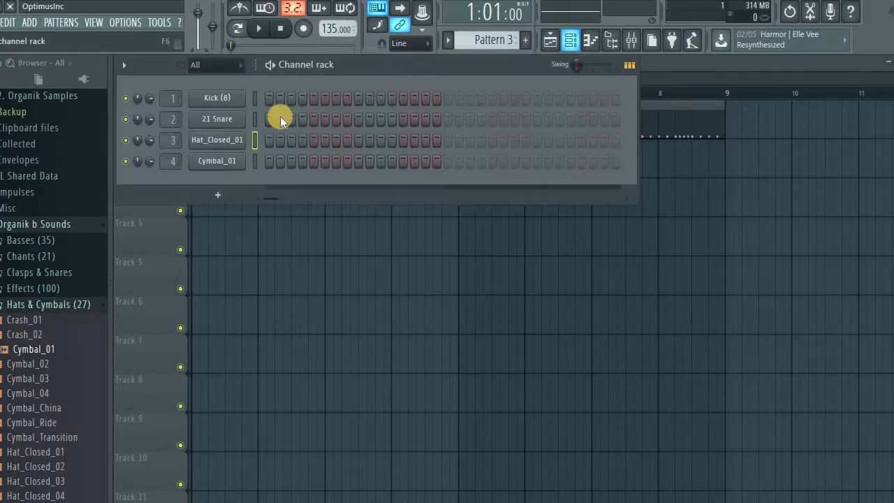
left_click(168, 228)
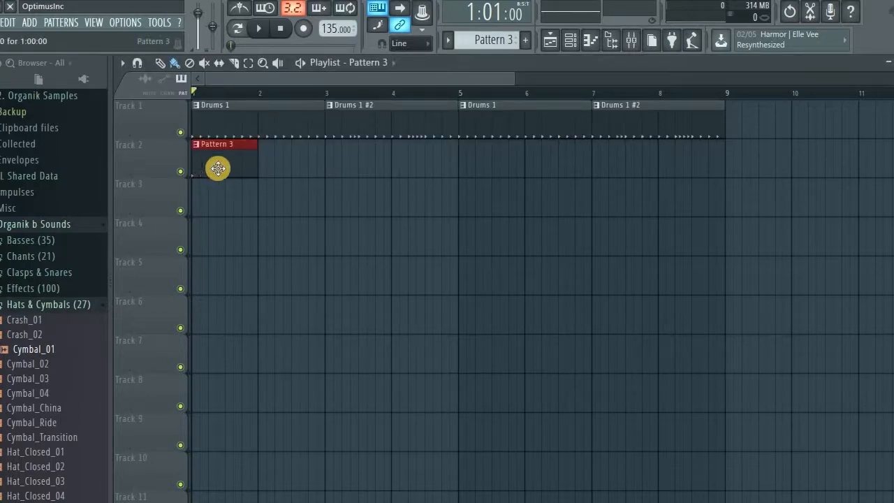
left_click(570, 40)
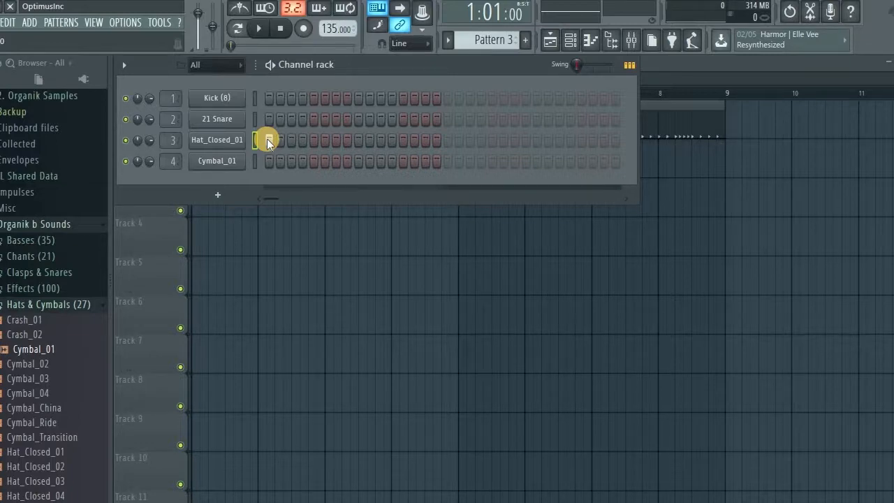
left_click(268, 140)
left_click(312, 139)
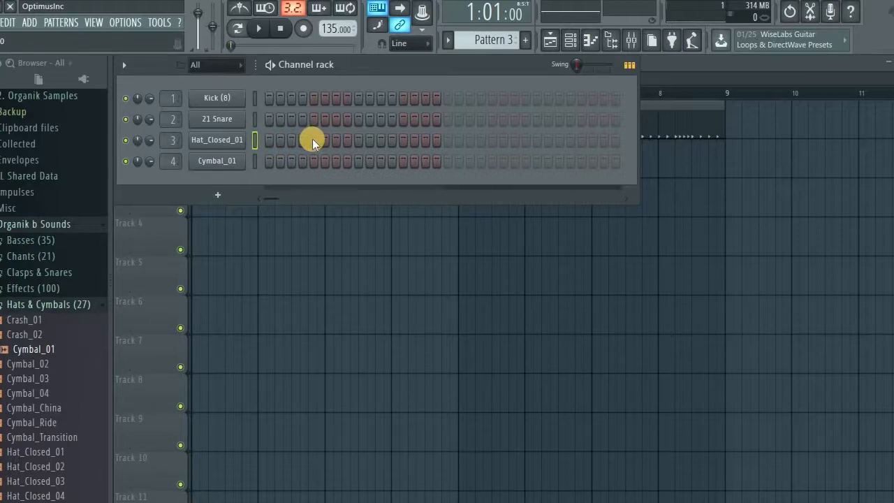
key("space")
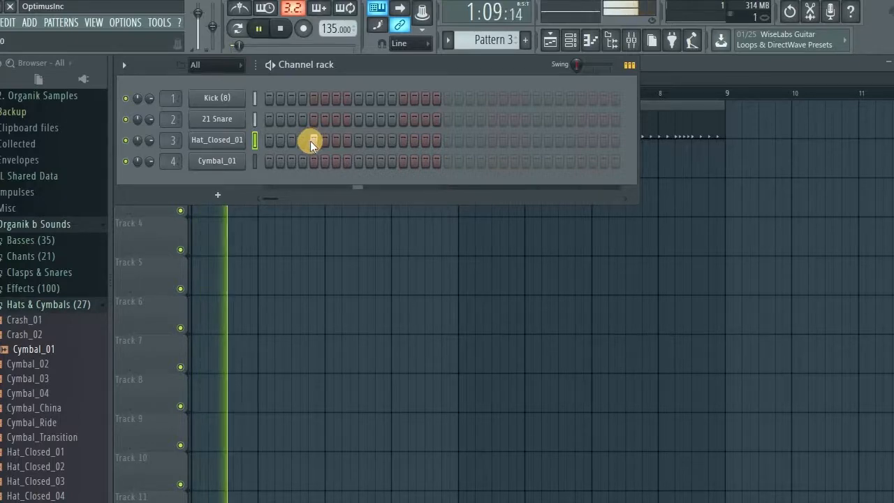
left_click(312, 160)
key("space")
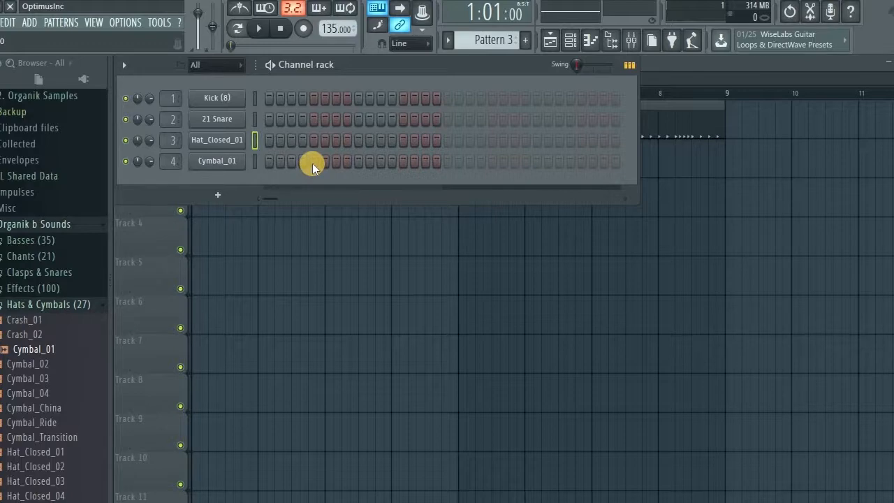
Step: Add Cymbal_01 hits on steps 5 and 21 of Pattern 3 during playback, and return to the playlist
left_click(312, 163)
key("space")
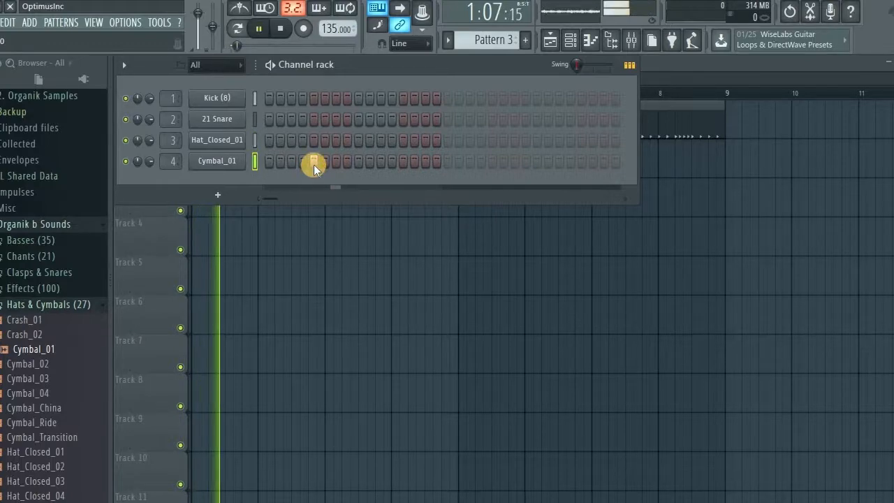
left_click(491, 161)
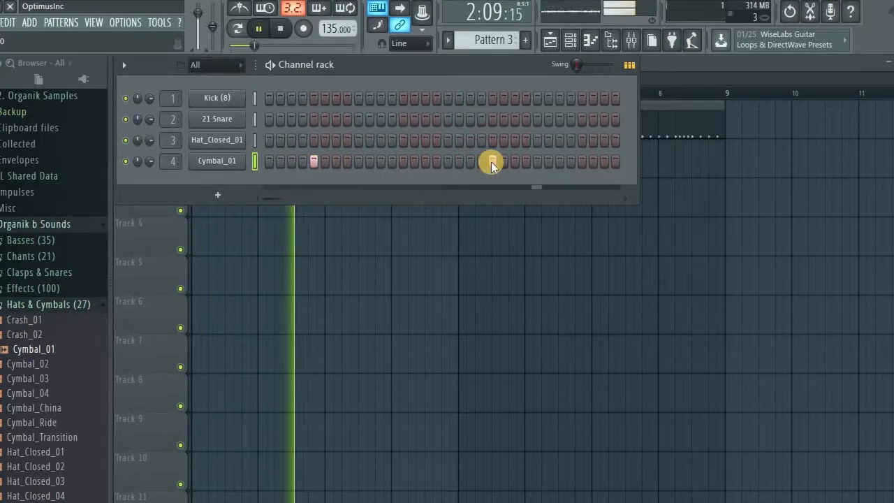
key("space")
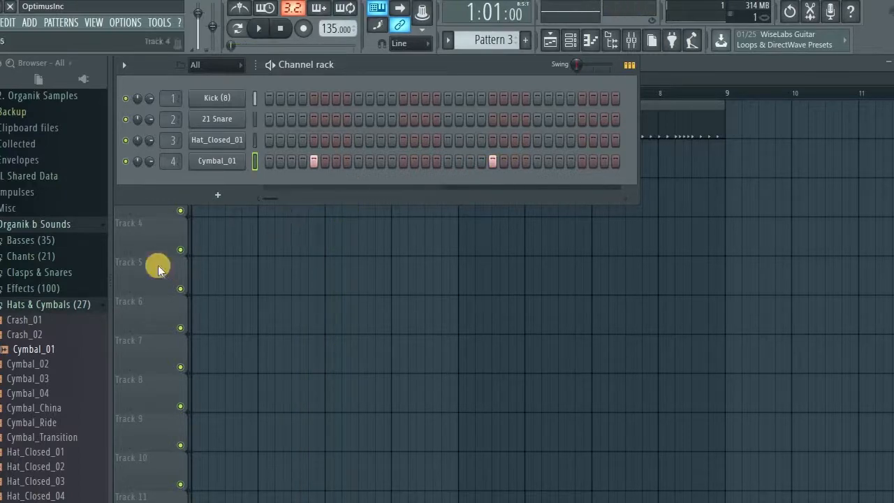
left_click(155, 254)
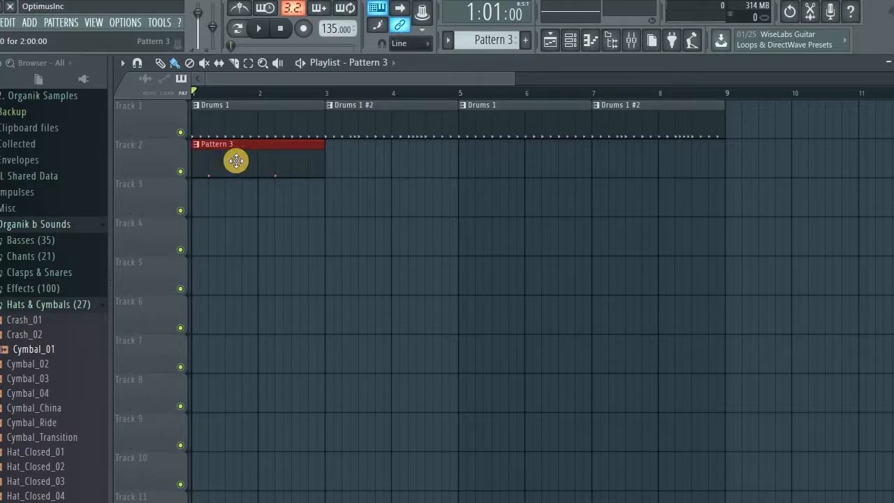
Step: Duplicate the Pattern 3 clip along Track 2 at bars 3, 5 and 7, and play the arrangement
left_click_drag(236, 160, 361, 165, "shift")
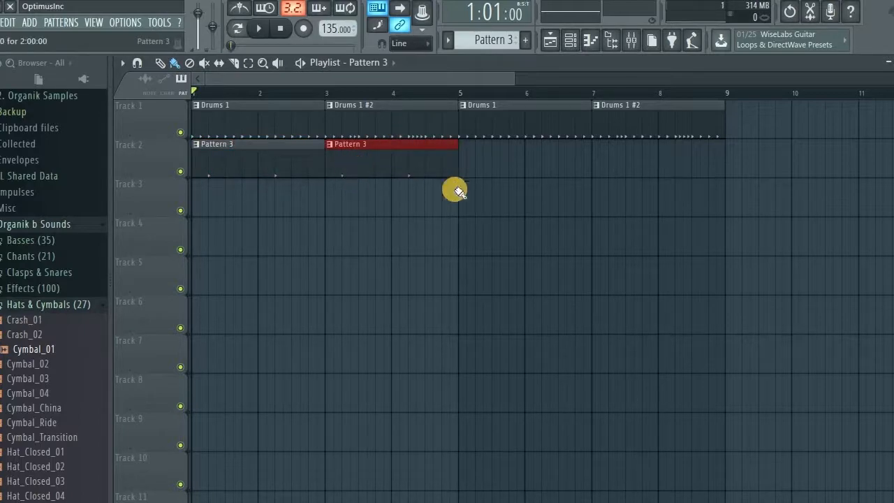
left_click_drag(511, 189, 238, 161, "ctrl")
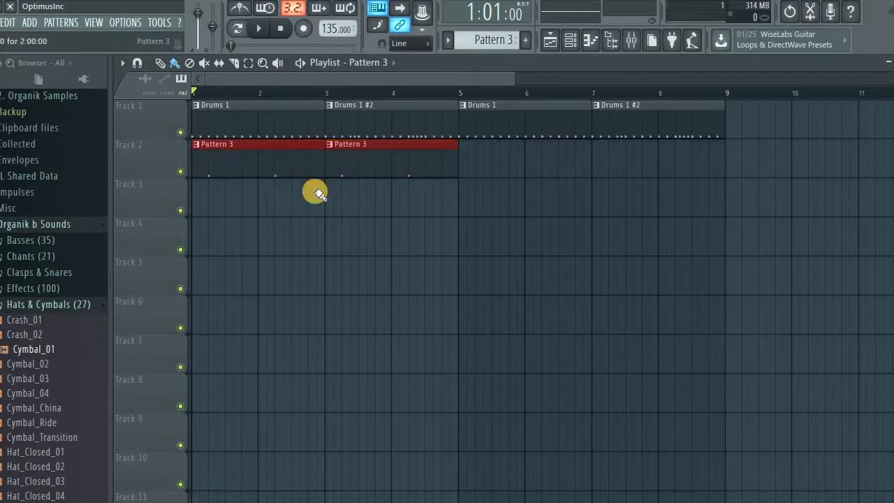
mouse_move(465, 190)
left_mouse_down("ctrl")
mouse_move(218, 167)
mouse_move(483, 167)
mouse_move(450, 182)
mouse_move(479, 164)
left_mouse_up("ctrl")
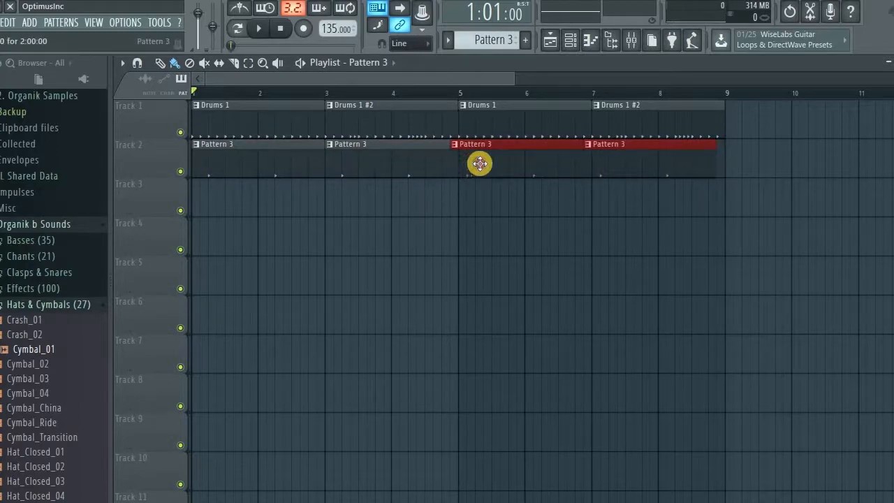
key("space")
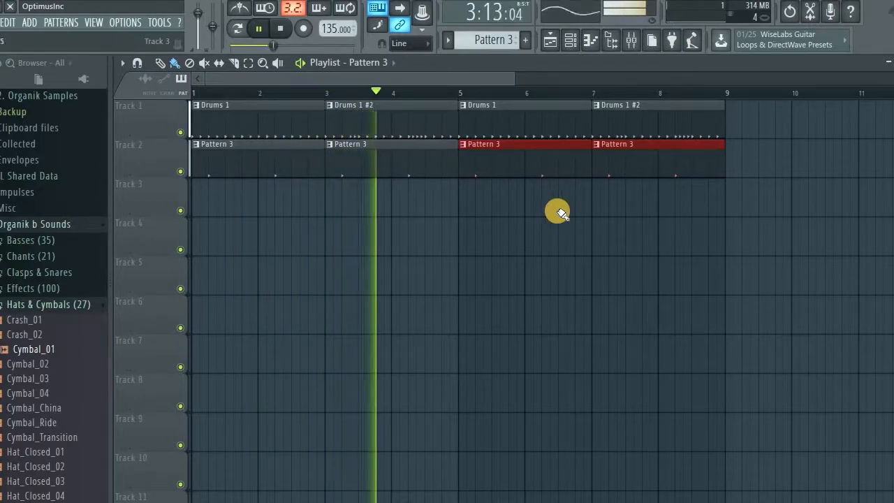
key("space")
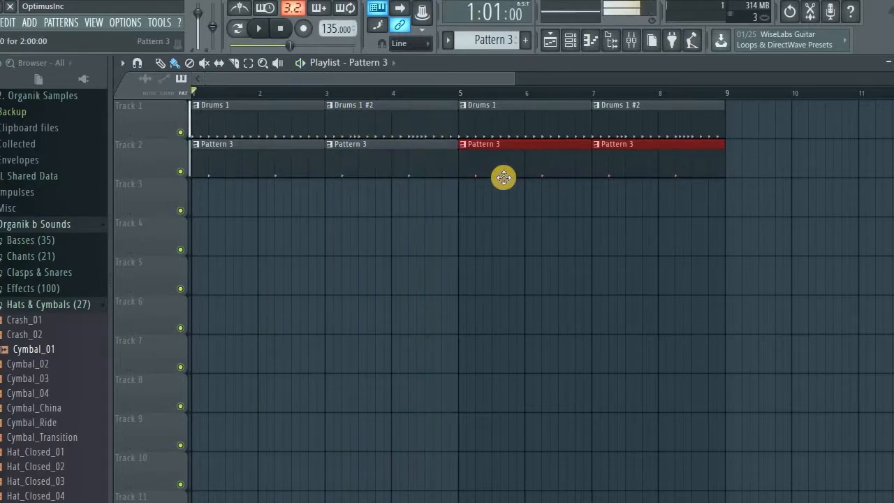
Step: Open the Drums 1 pattern's Hat_Closed_01 notes in the piano roll with both bars in view, and play them
double_click(302, 126)
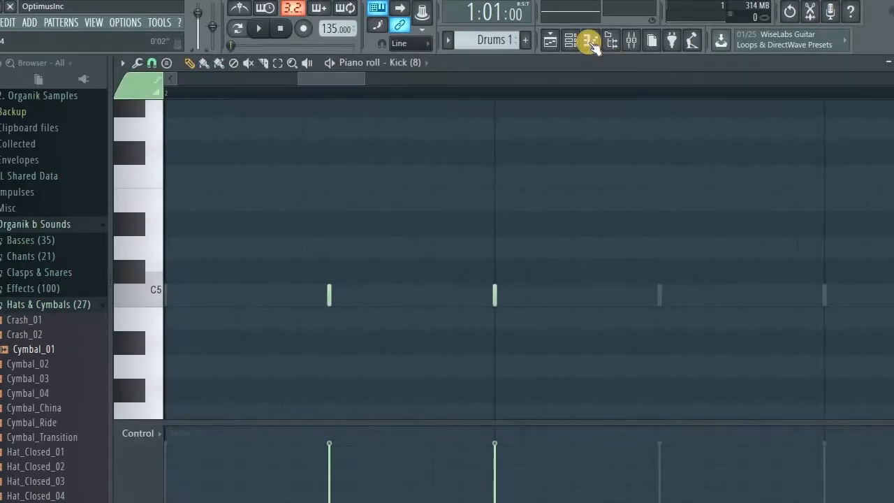
left_click(570, 40)
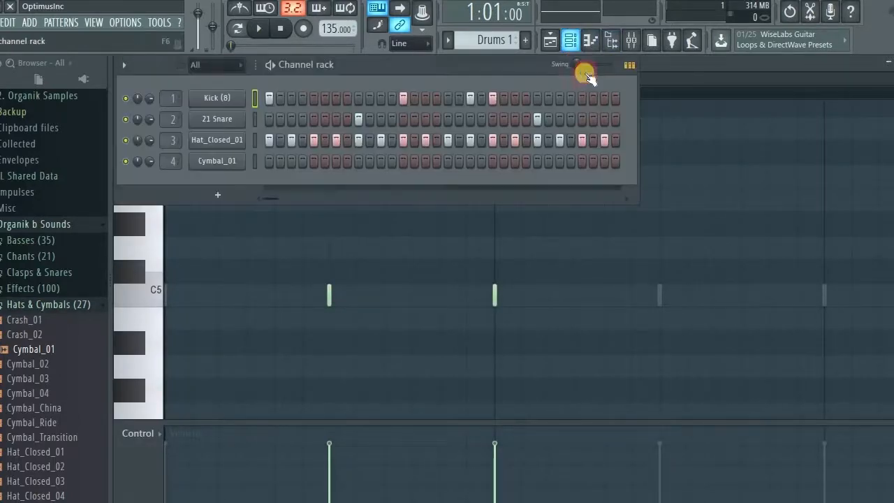
right_click(238, 144)
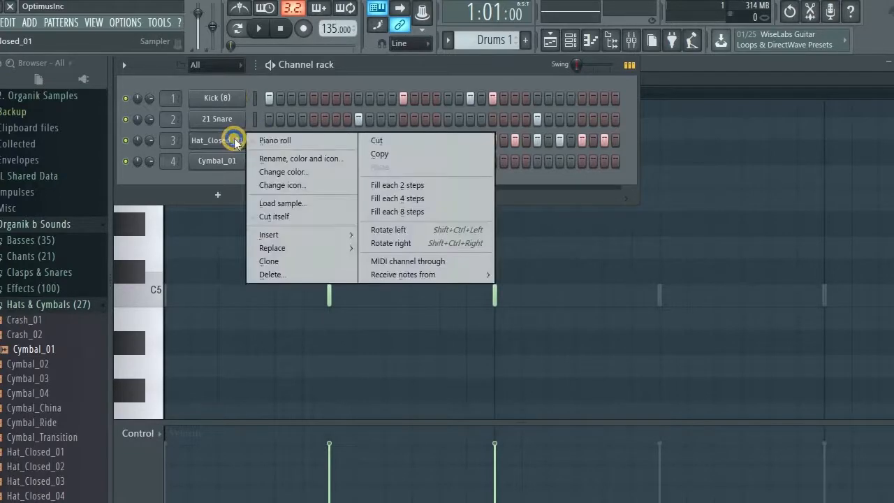
left_click(322, 140)
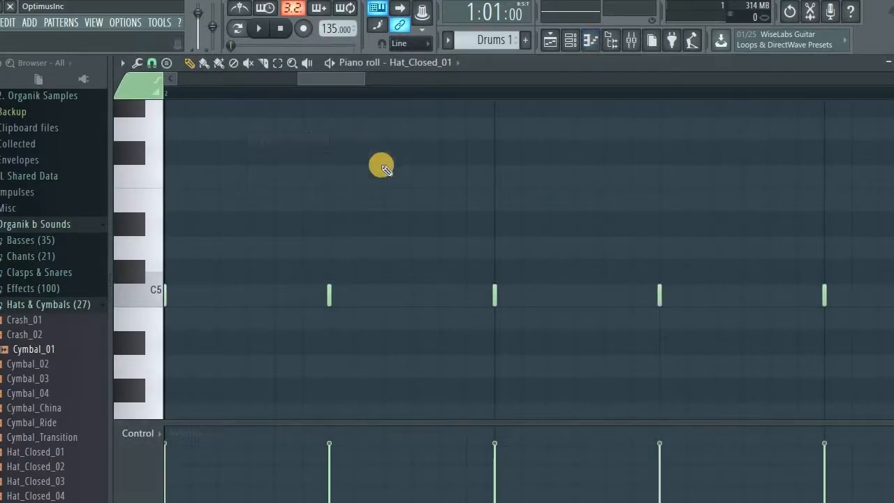
left_click_drag(323, 79, 616, 71)
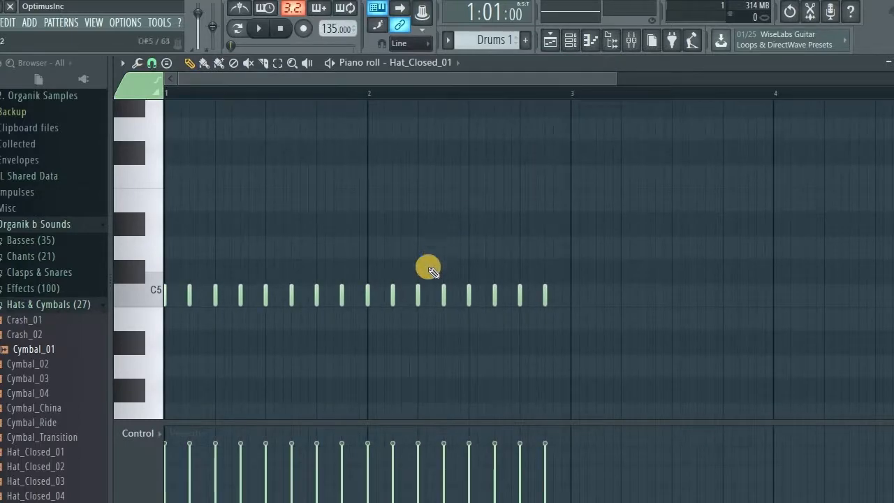
key("space")
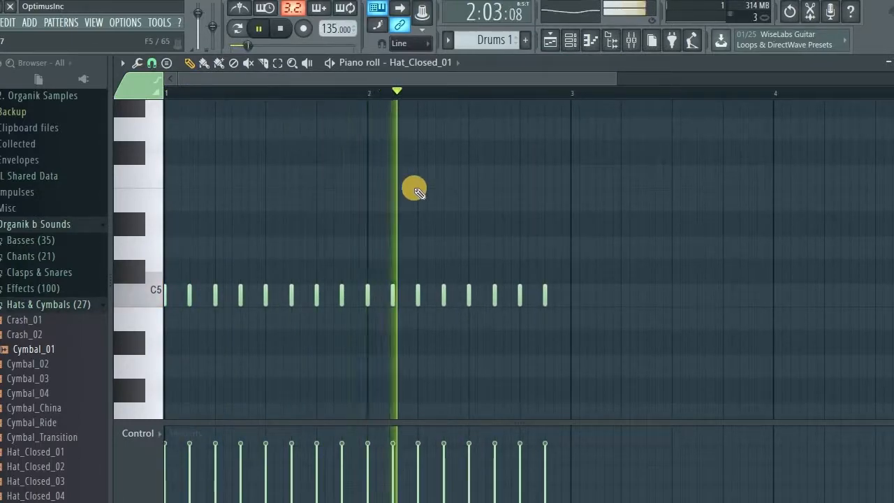
key("space")
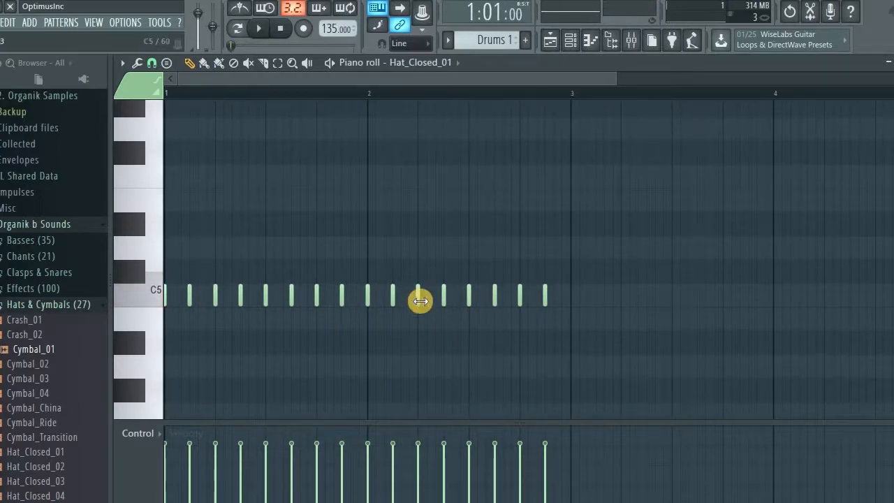
Step: Extend the hat note on beat 2 of bar 2 to one beat, replacing the following note, and chop it into eight half-step notes
scroll(423, 278, "up", 5)
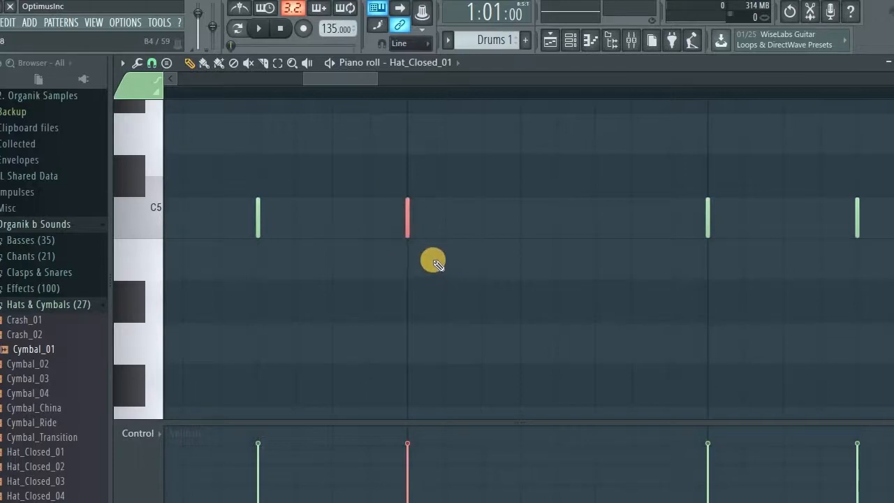
left_click_drag(389, 199, 379, 186)
key("ctrl+l")
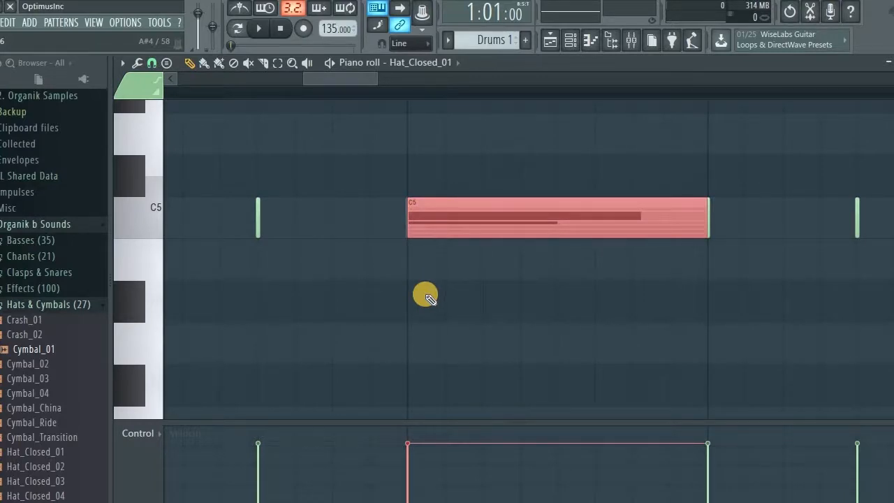
key("ctrl+u")
key("ctrl+d")
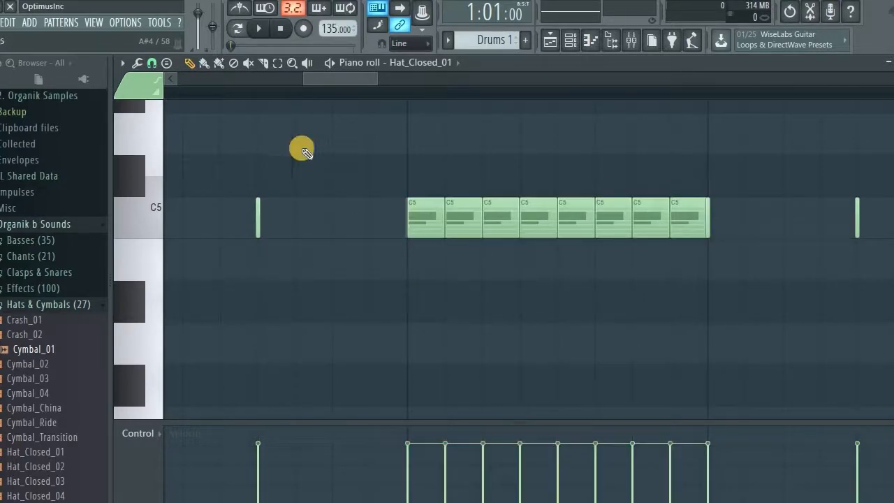
left_click(152, 63)
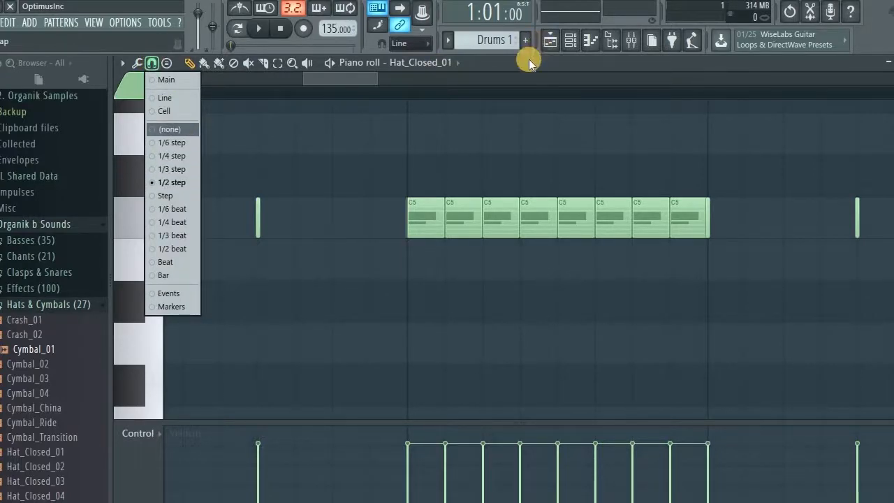
left_click(526, 85)
Step: Play the arrangement with the hat roll, stop it, and return to the playlist
key("space")
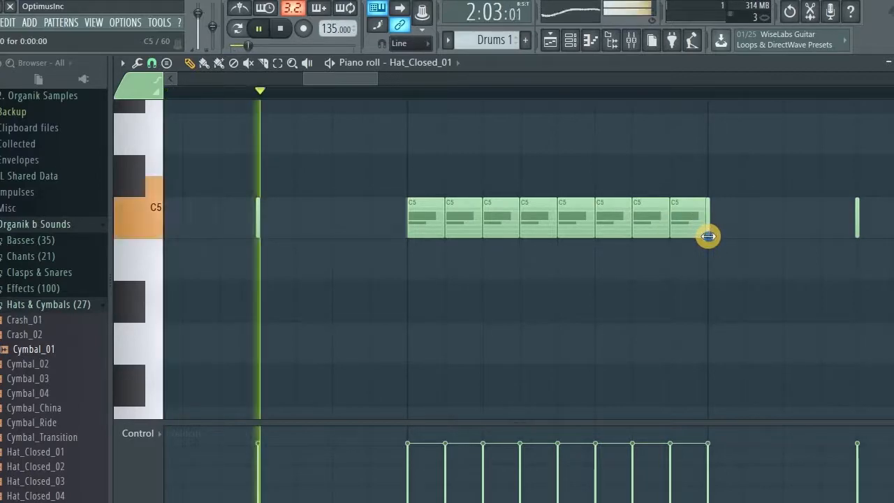
right_click(558, 285, "ctrl")
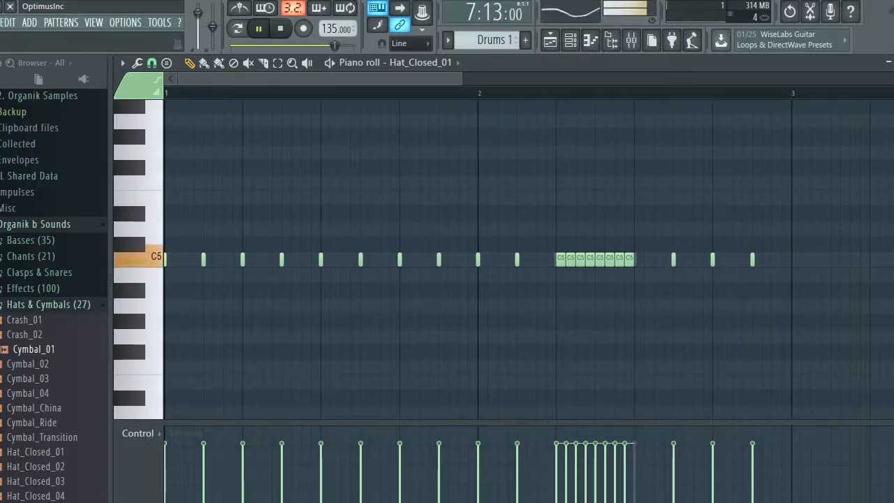
key("space")
left_click(570, 42)
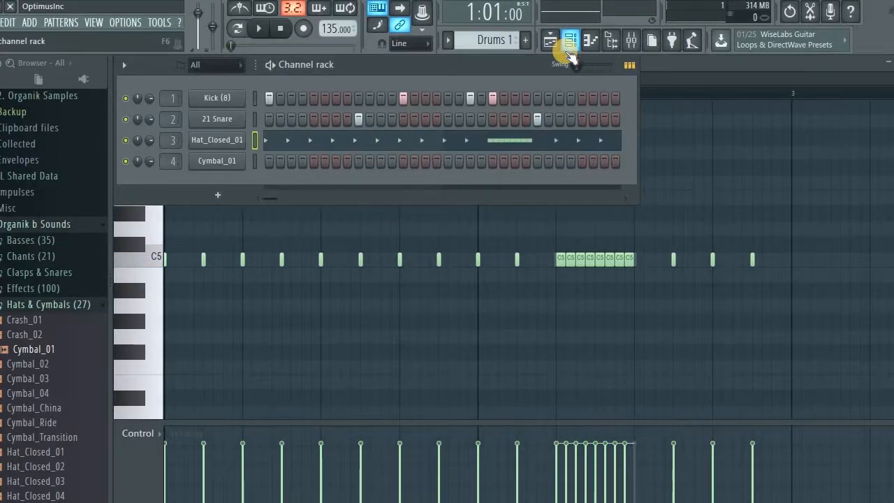
left_click(552, 38)
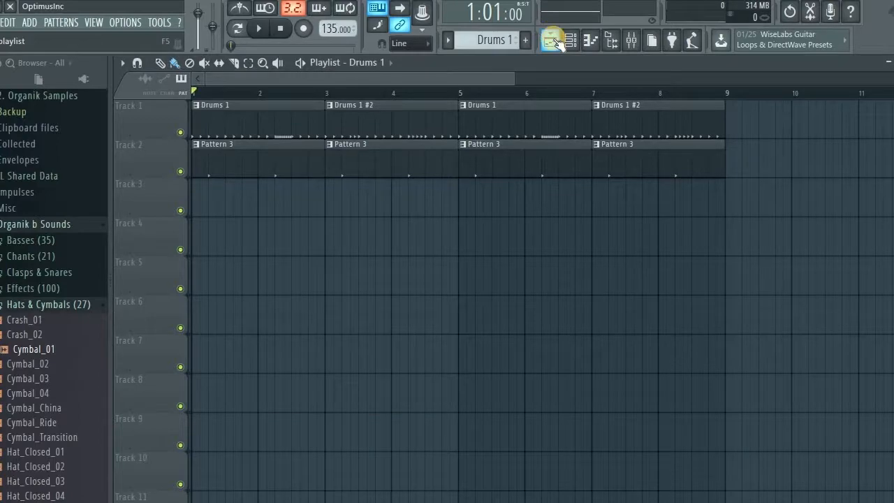